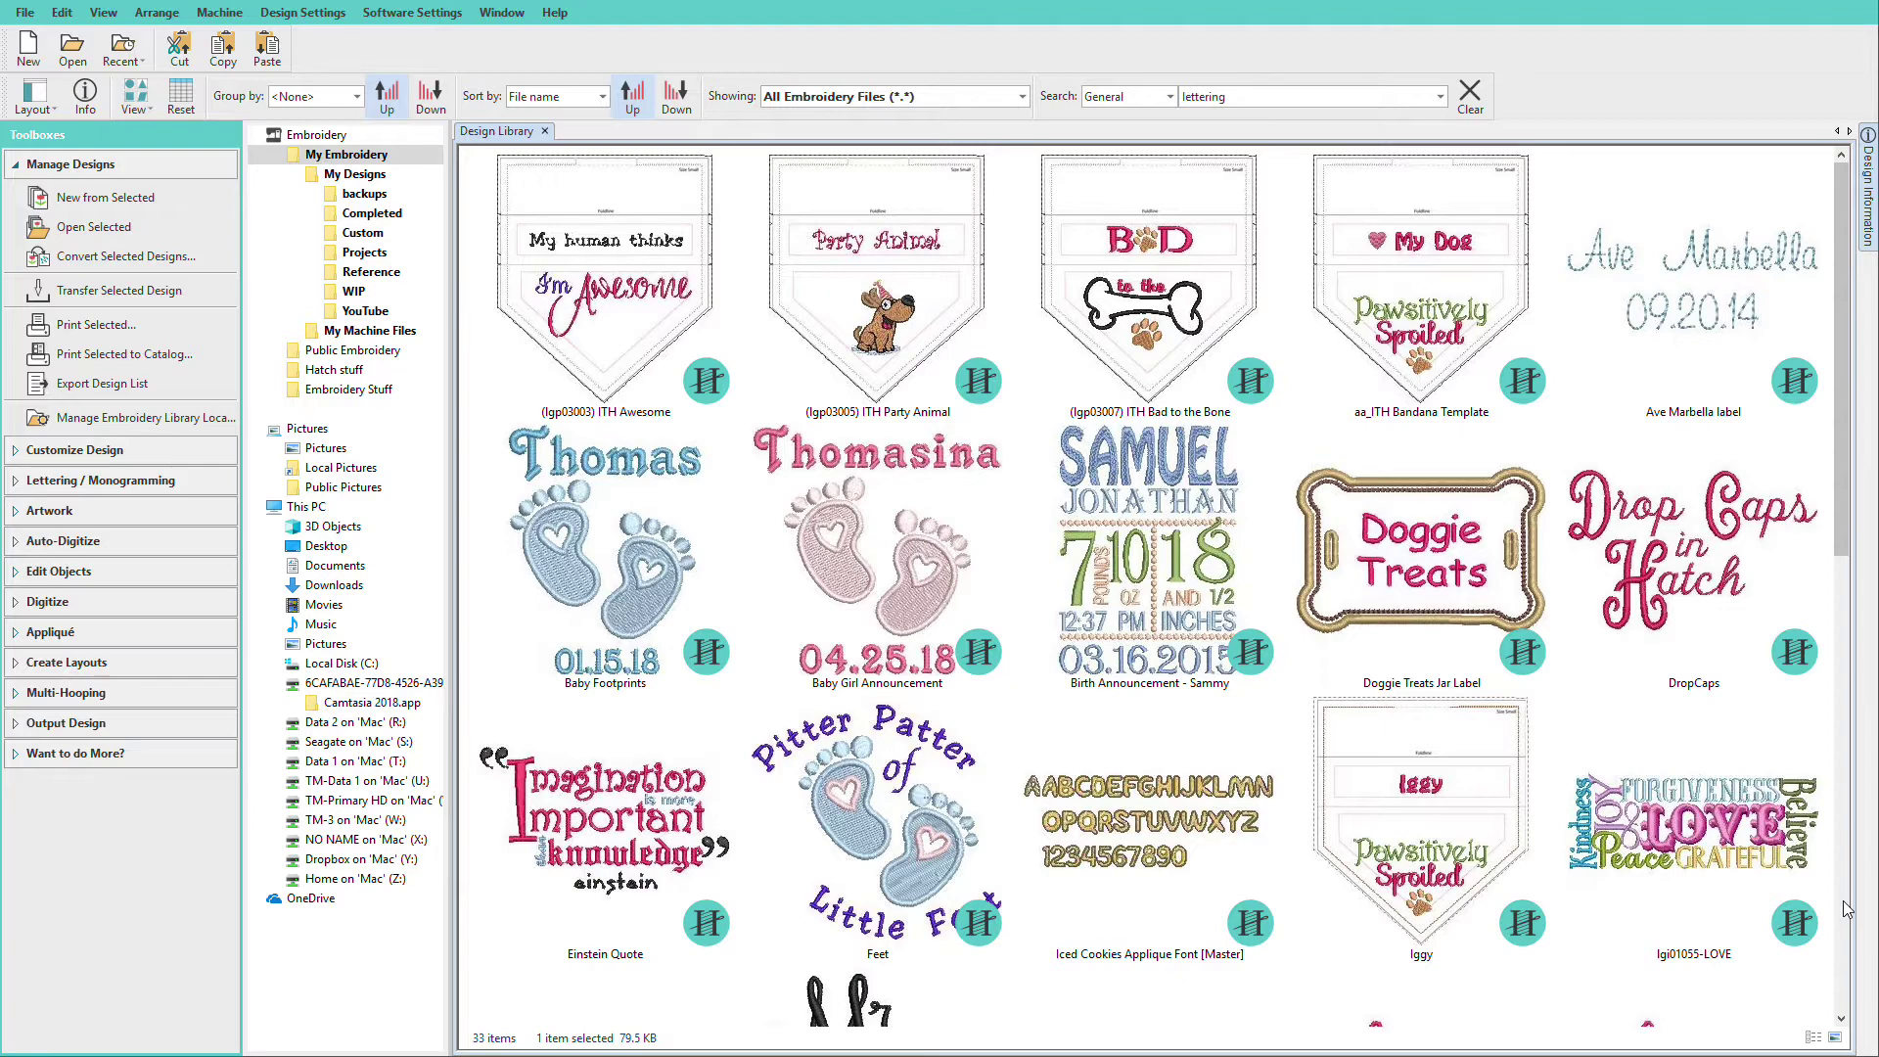
Step: In the Design Library, select the Change the Needle design and add Riley to the selection
click(1844, 901)
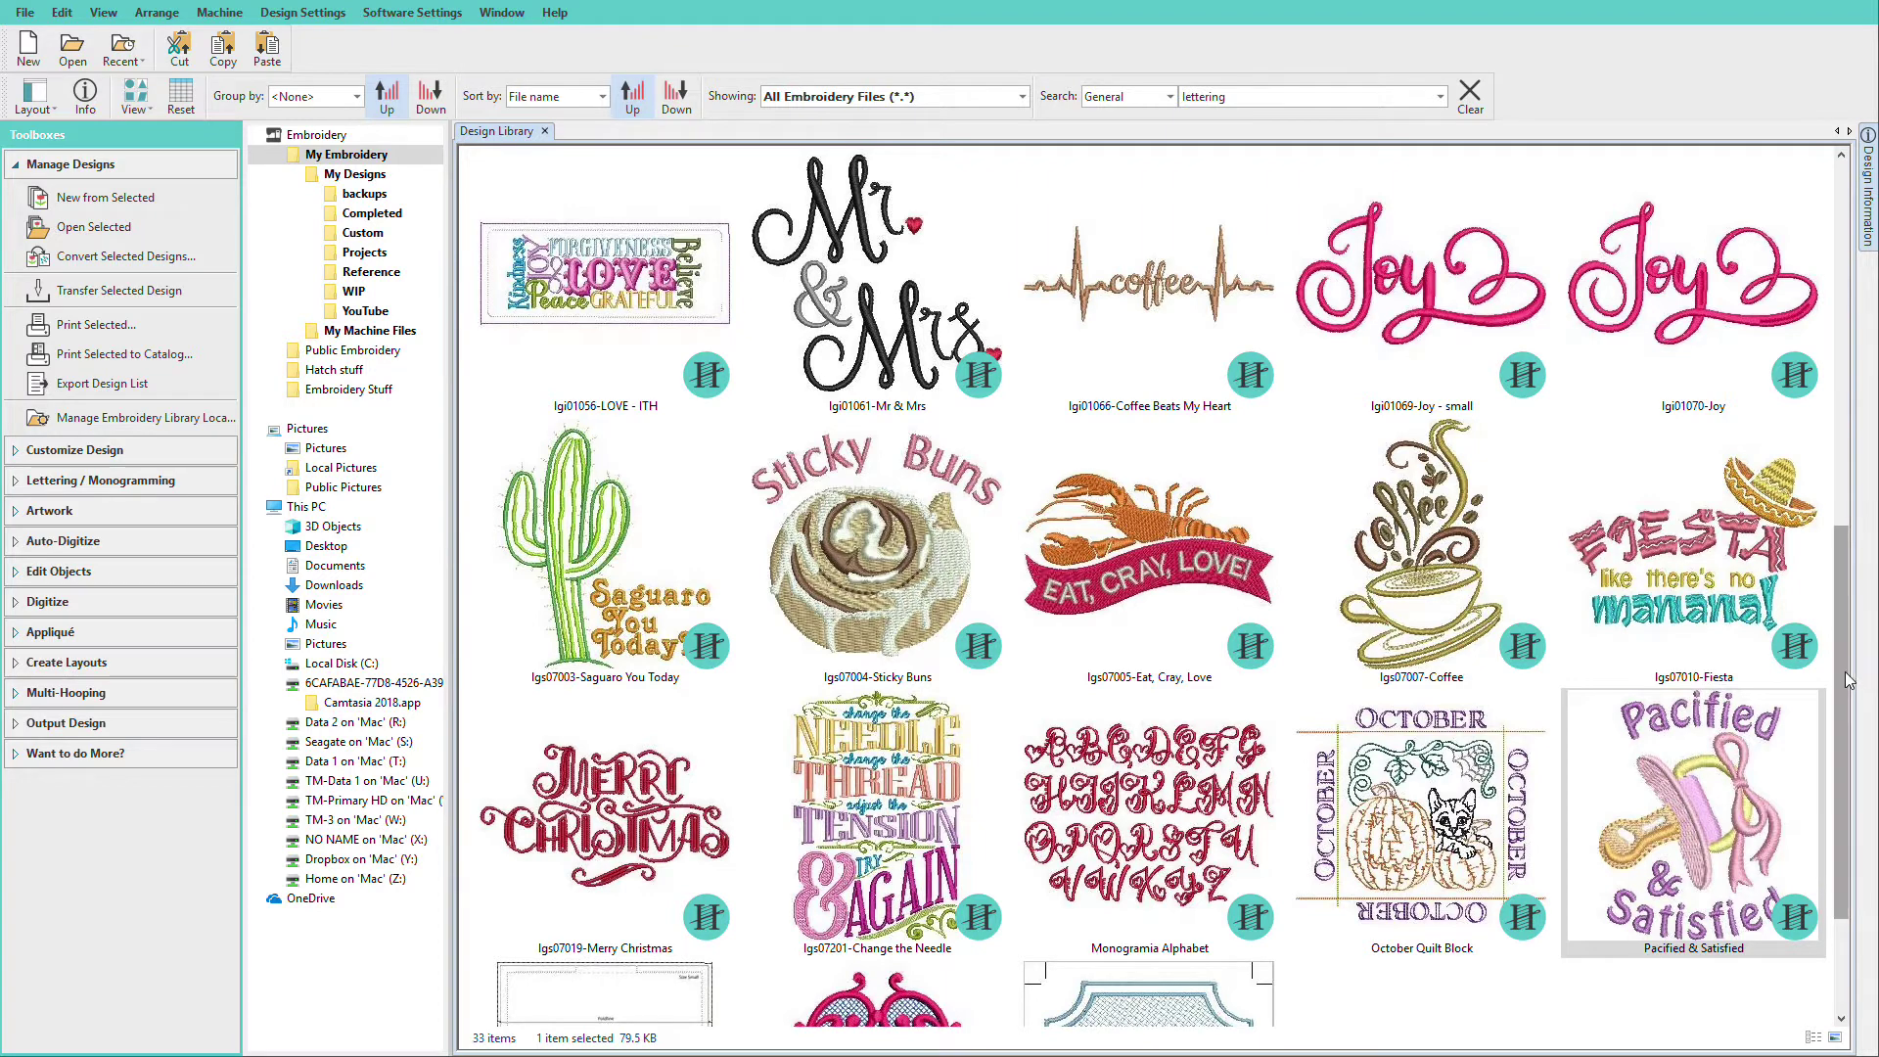
scroll(1839, 832, down, 3)
key(Up)
key(Up)
key(Up)
key(Up)
key(Up)
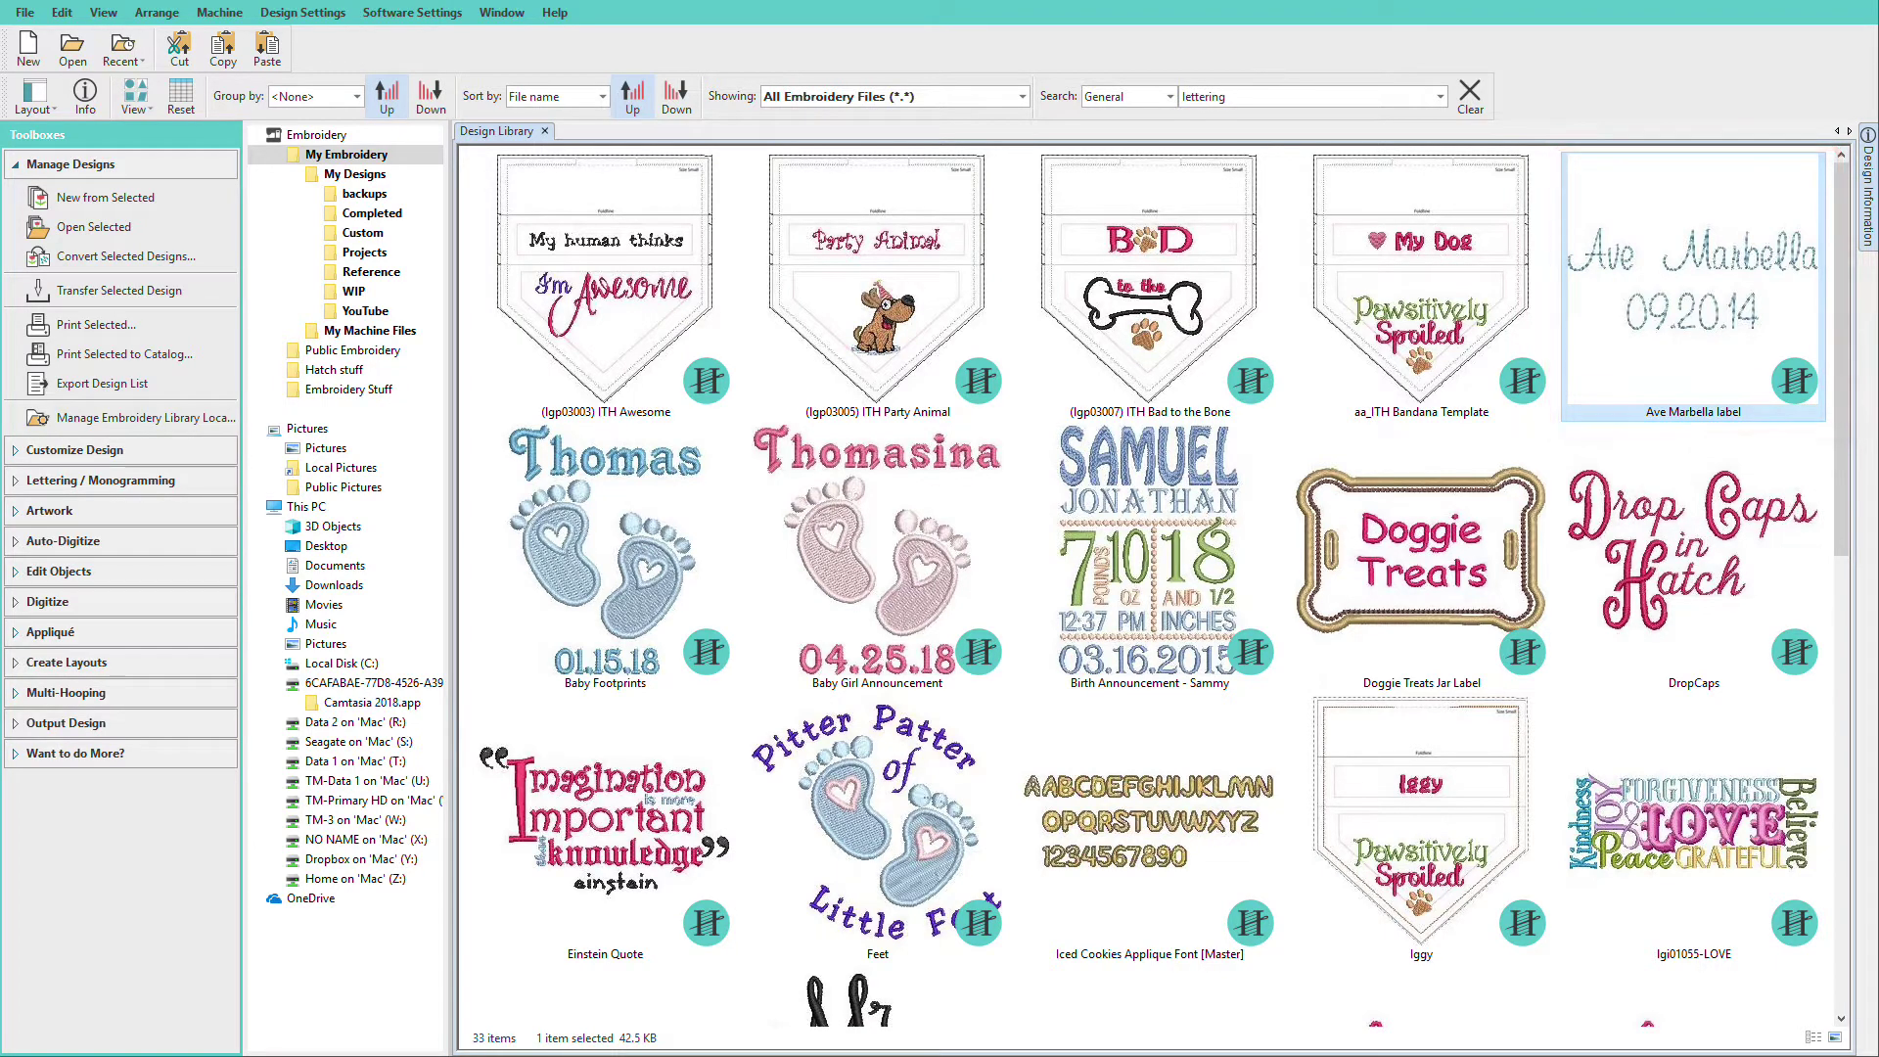
drag(1835, 496, 1835, 863)
click(877, 633)
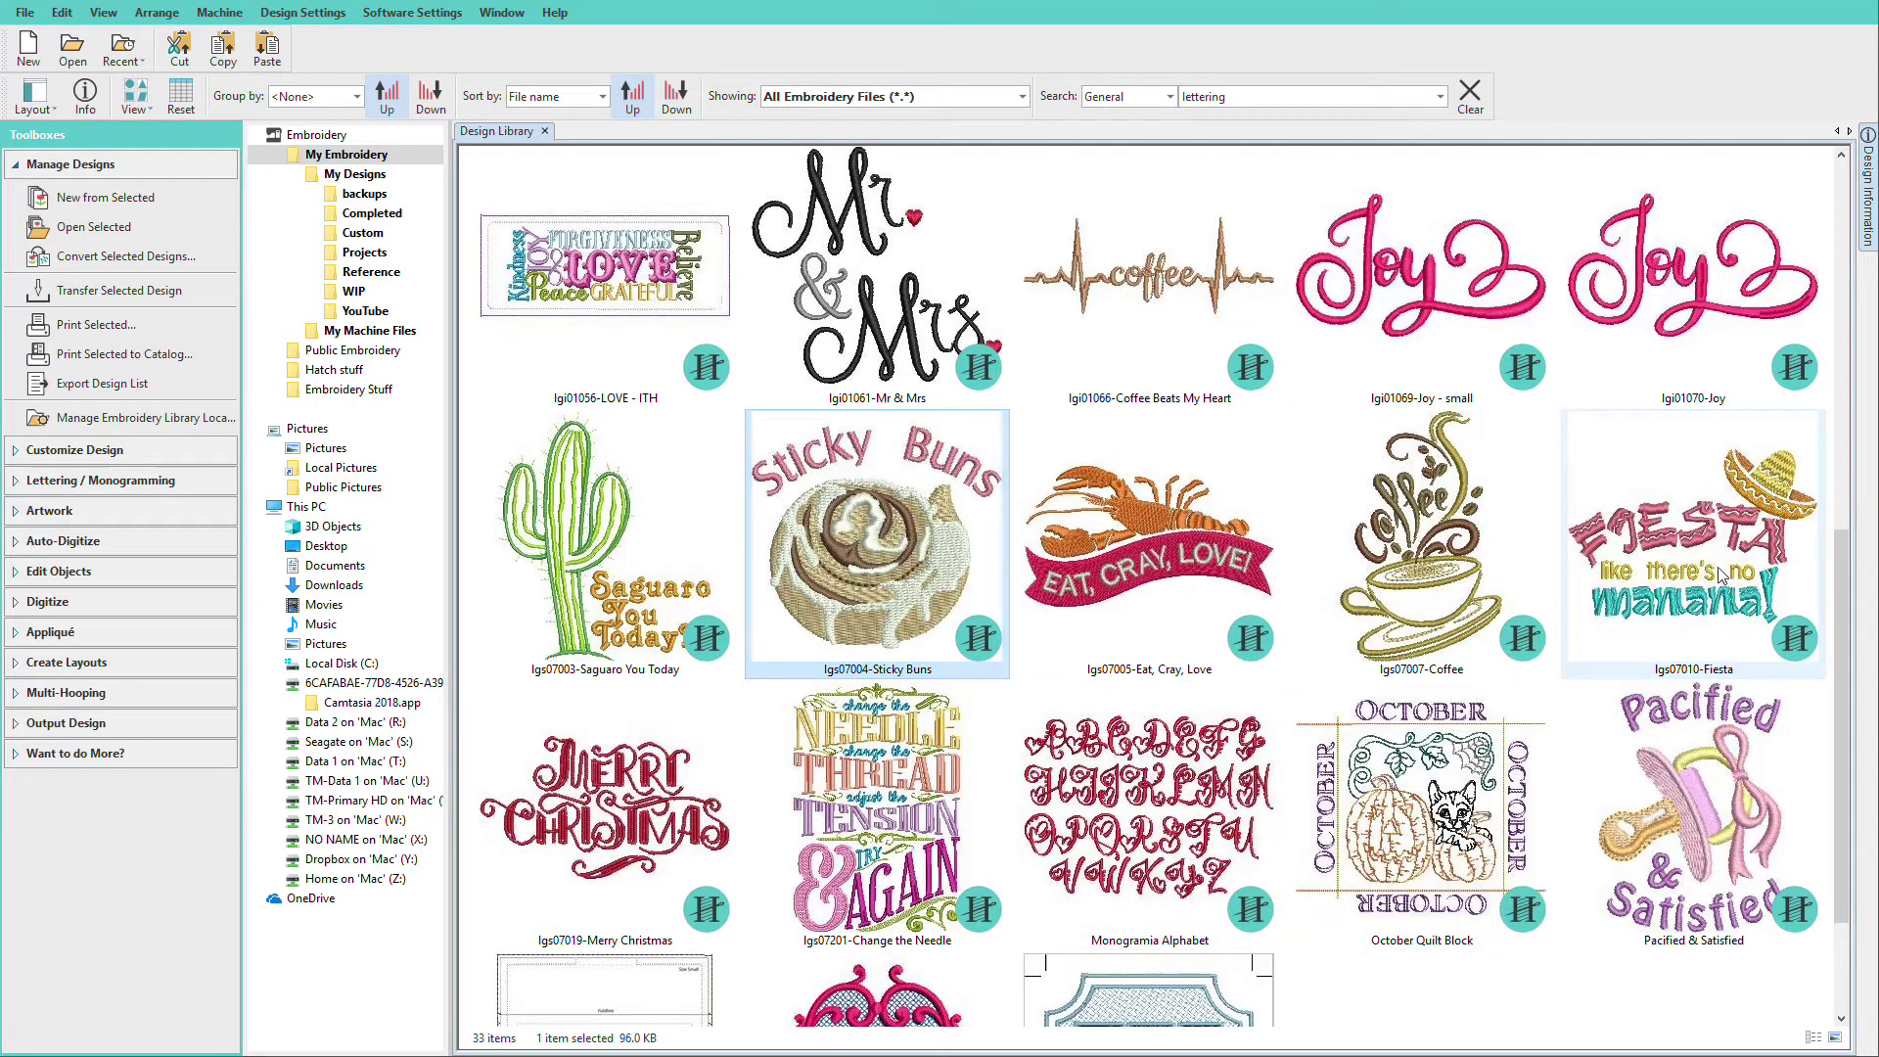
click(884, 766)
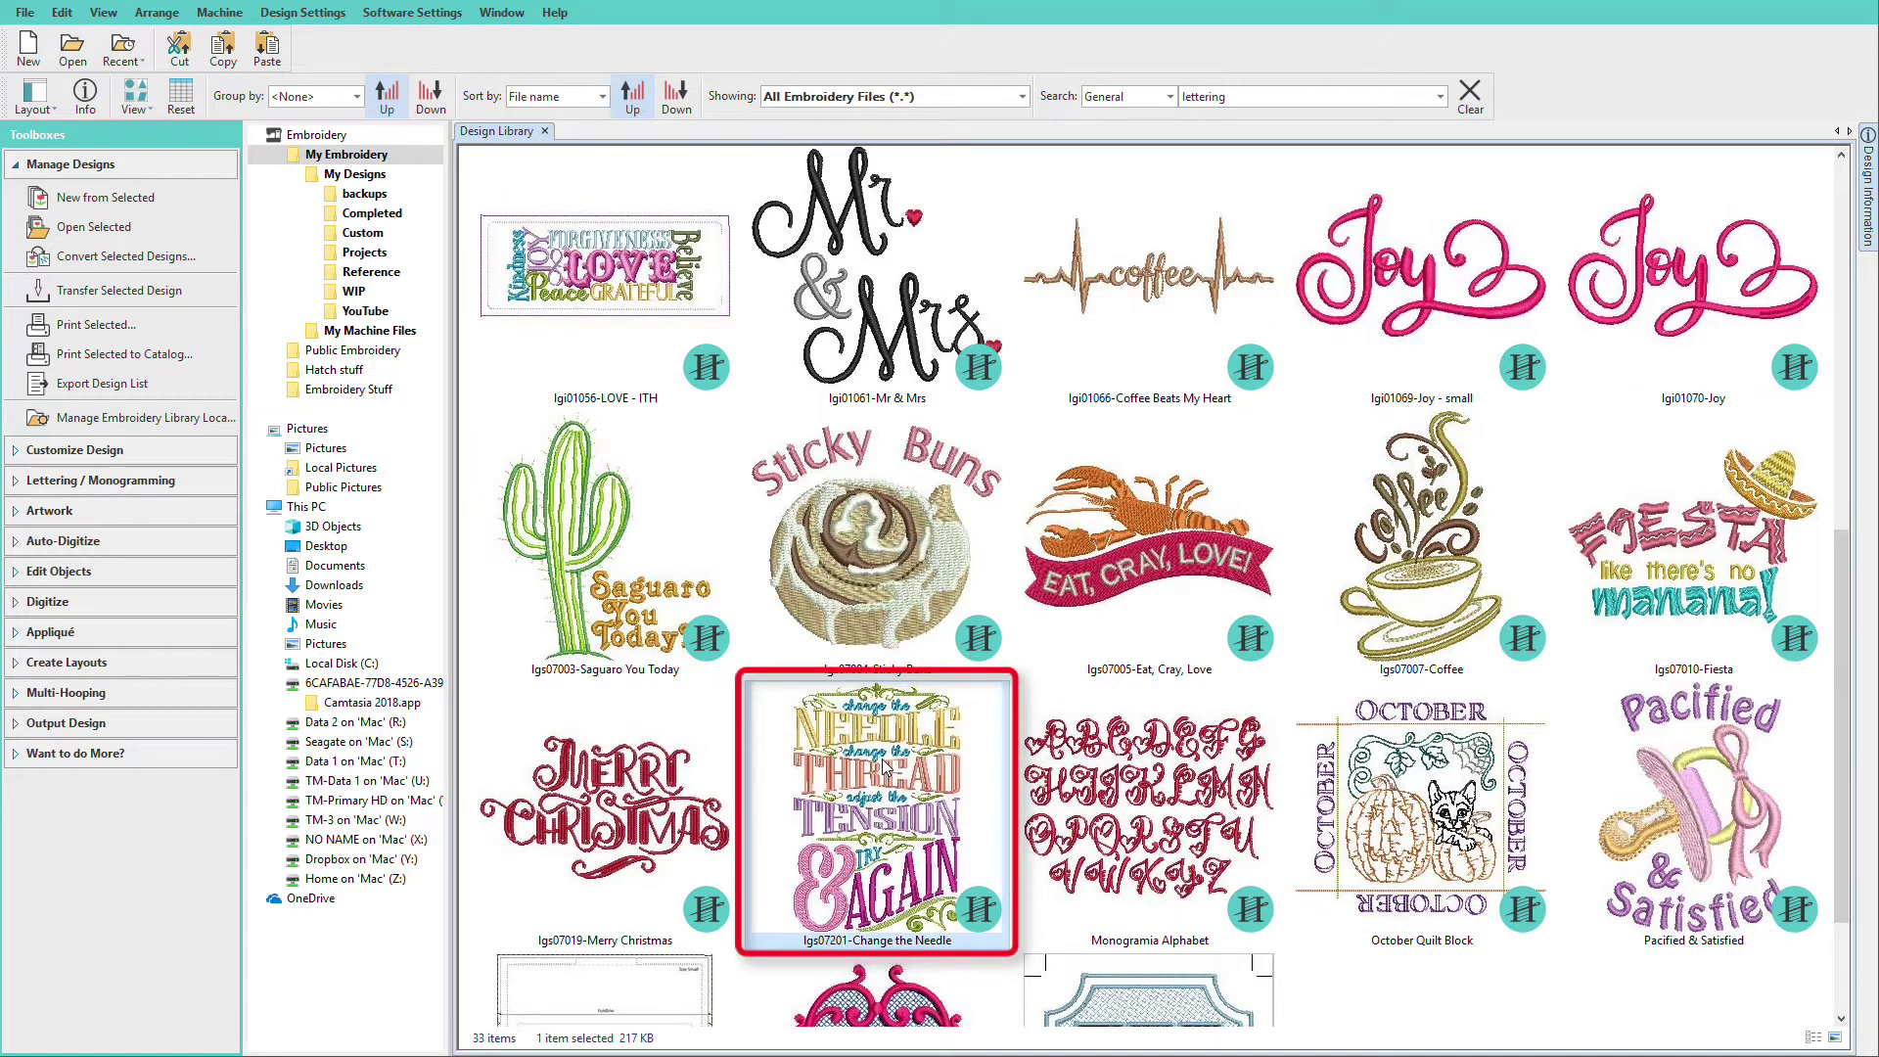
scroll(885, 766, down, 2)
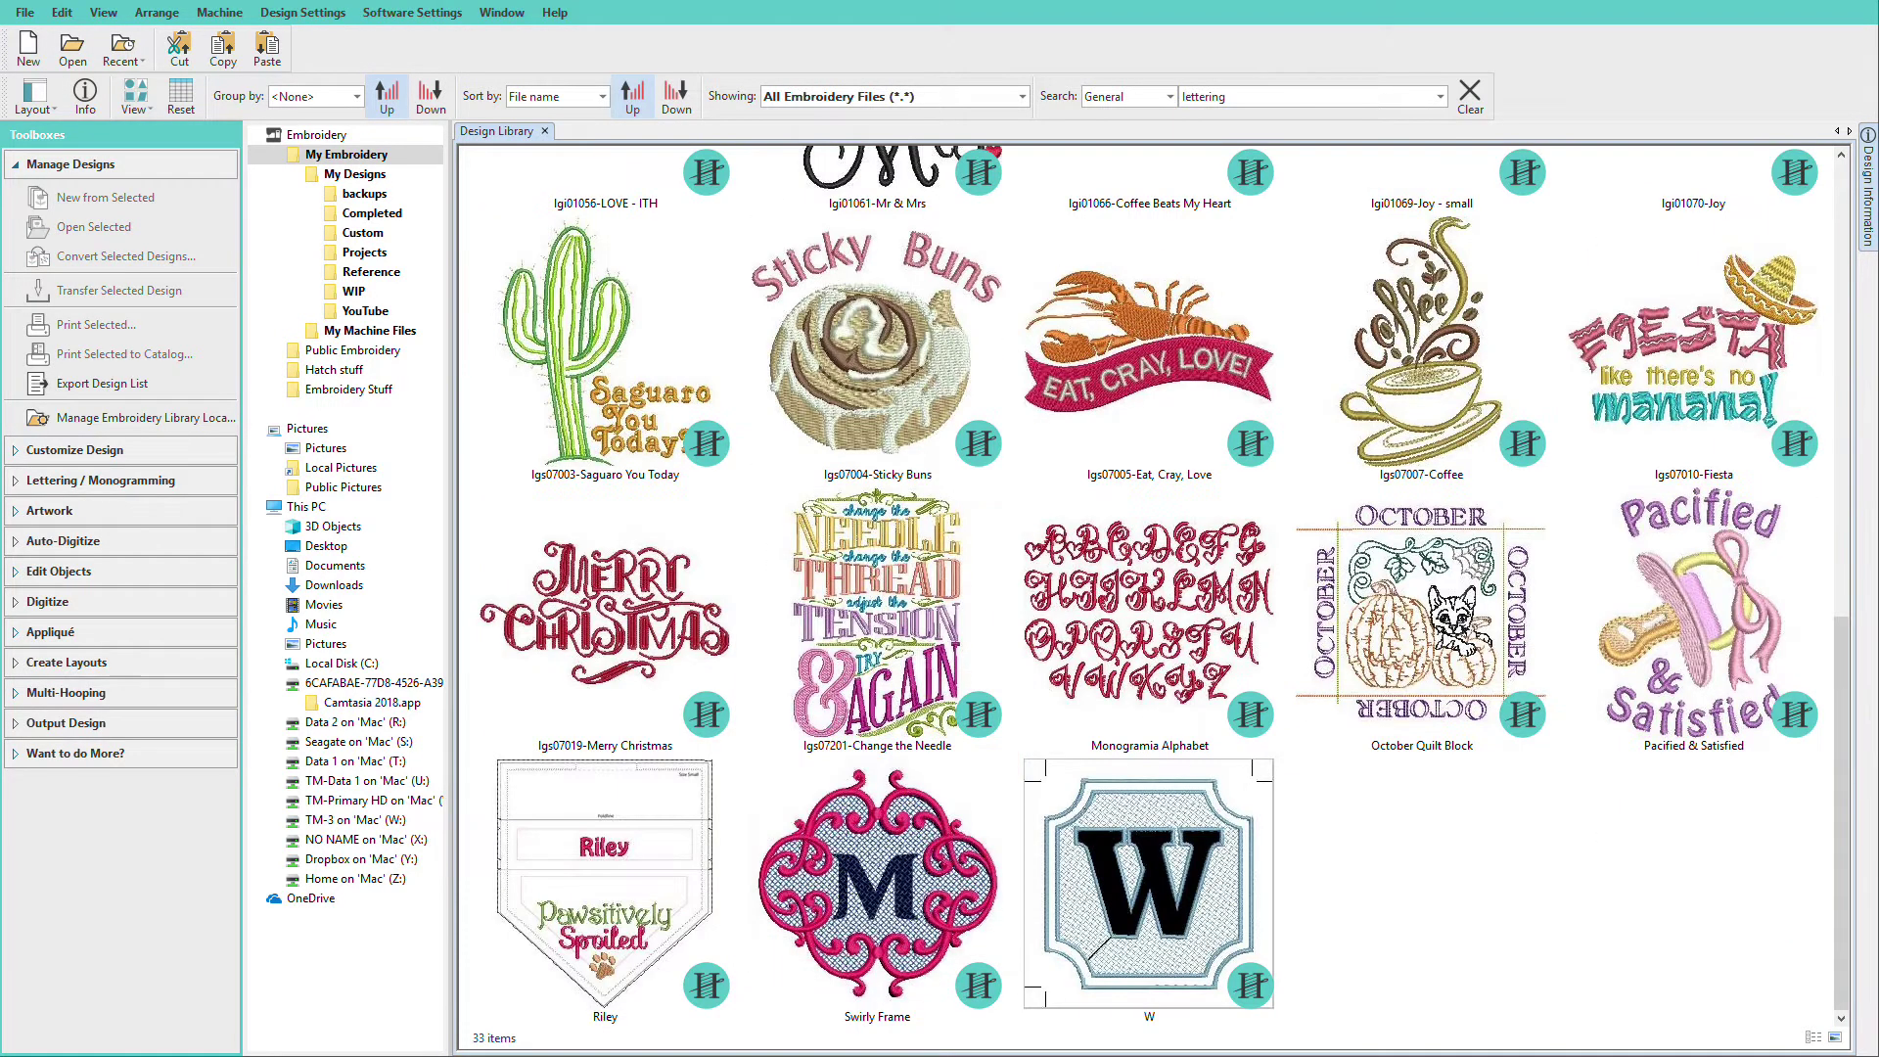
click(629, 809)
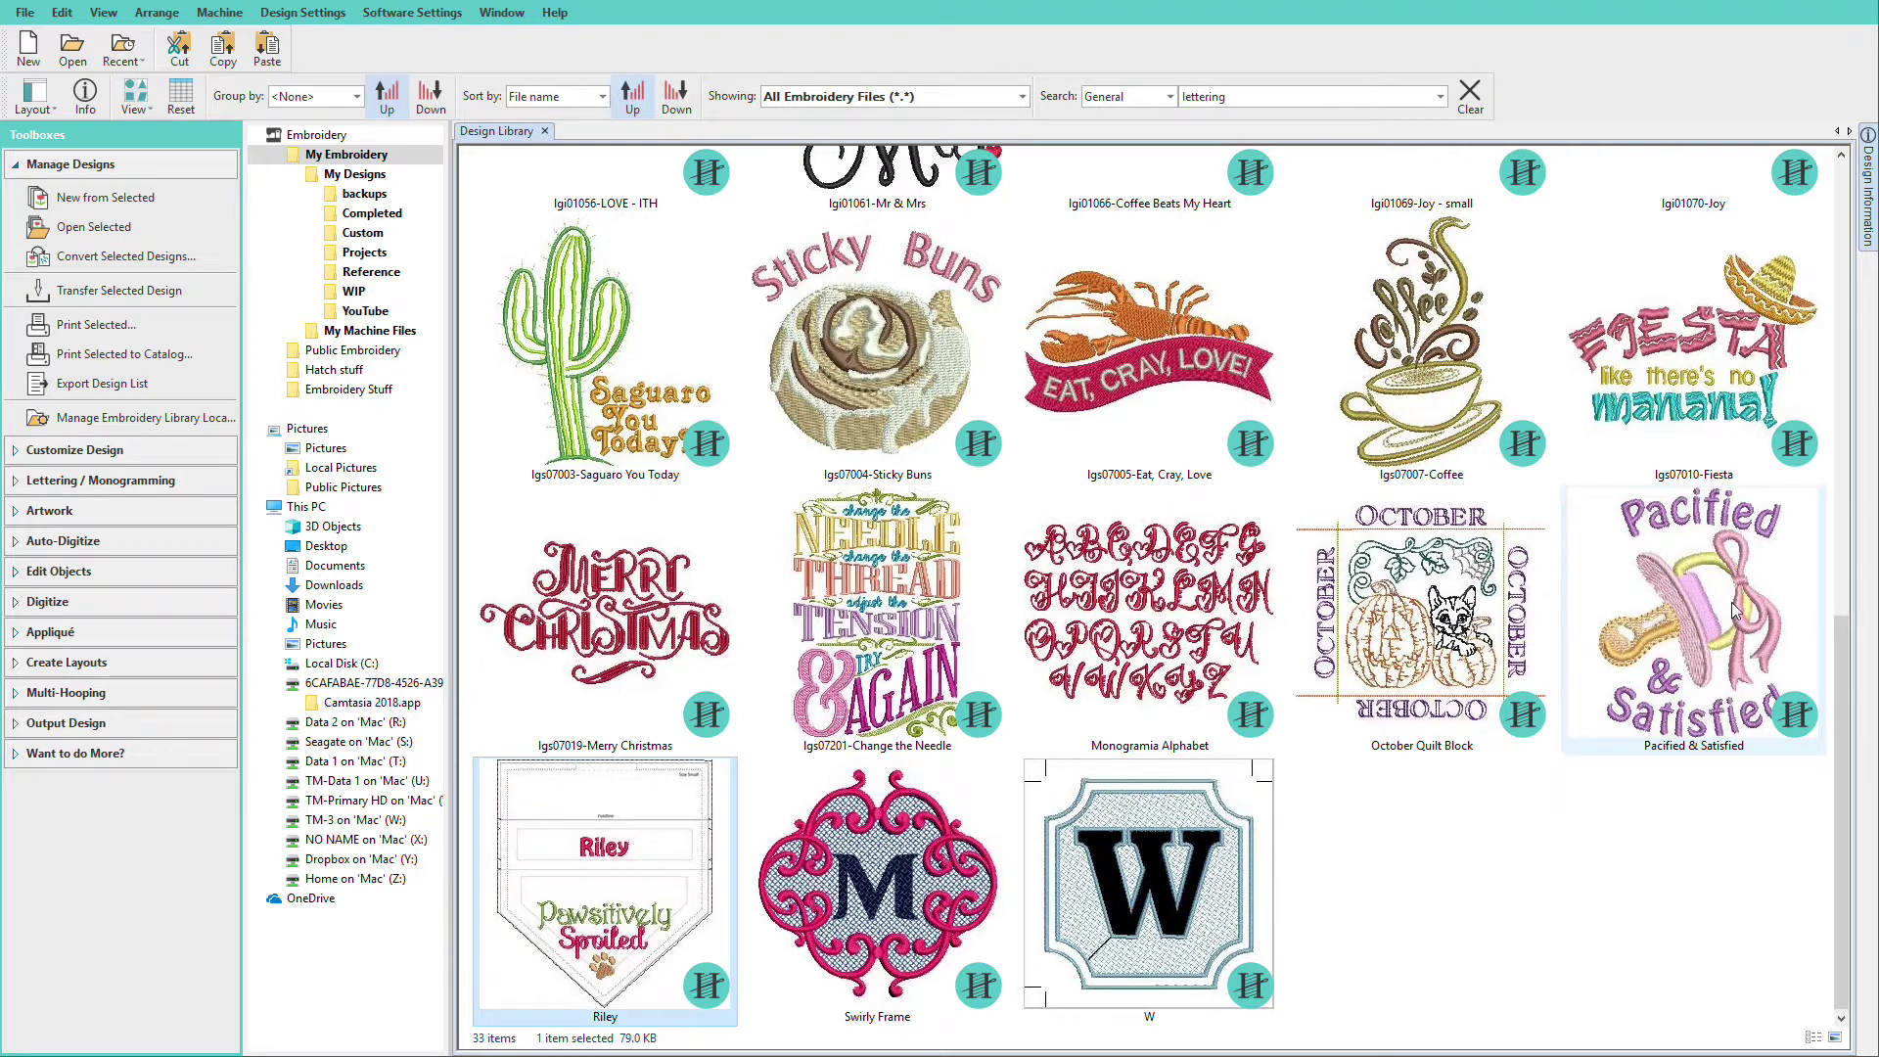
ctrl+click(878, 626)
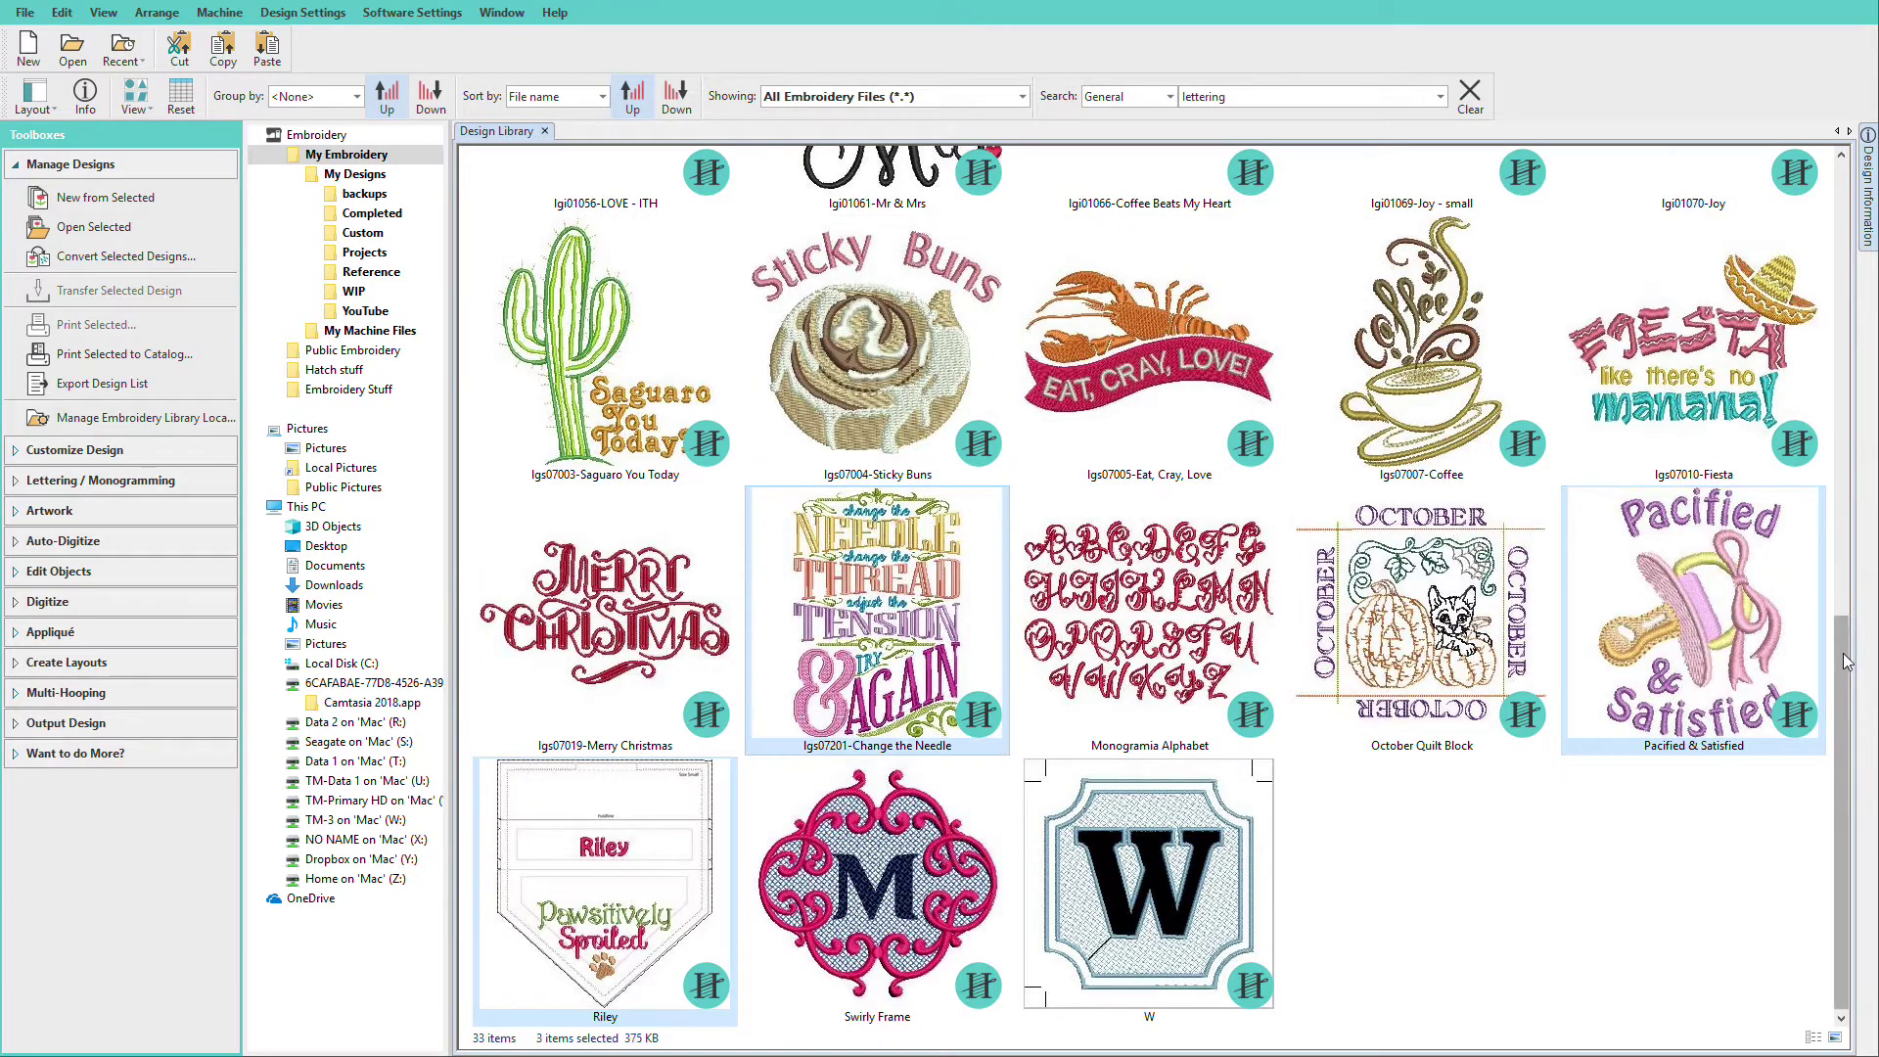
Step: Add Birth Announcement - Sammy, open all selected designs, and bring Change the Needle forward
scroll(1844, 536, up, 2)
drag(1844, 537, 1844, 287)
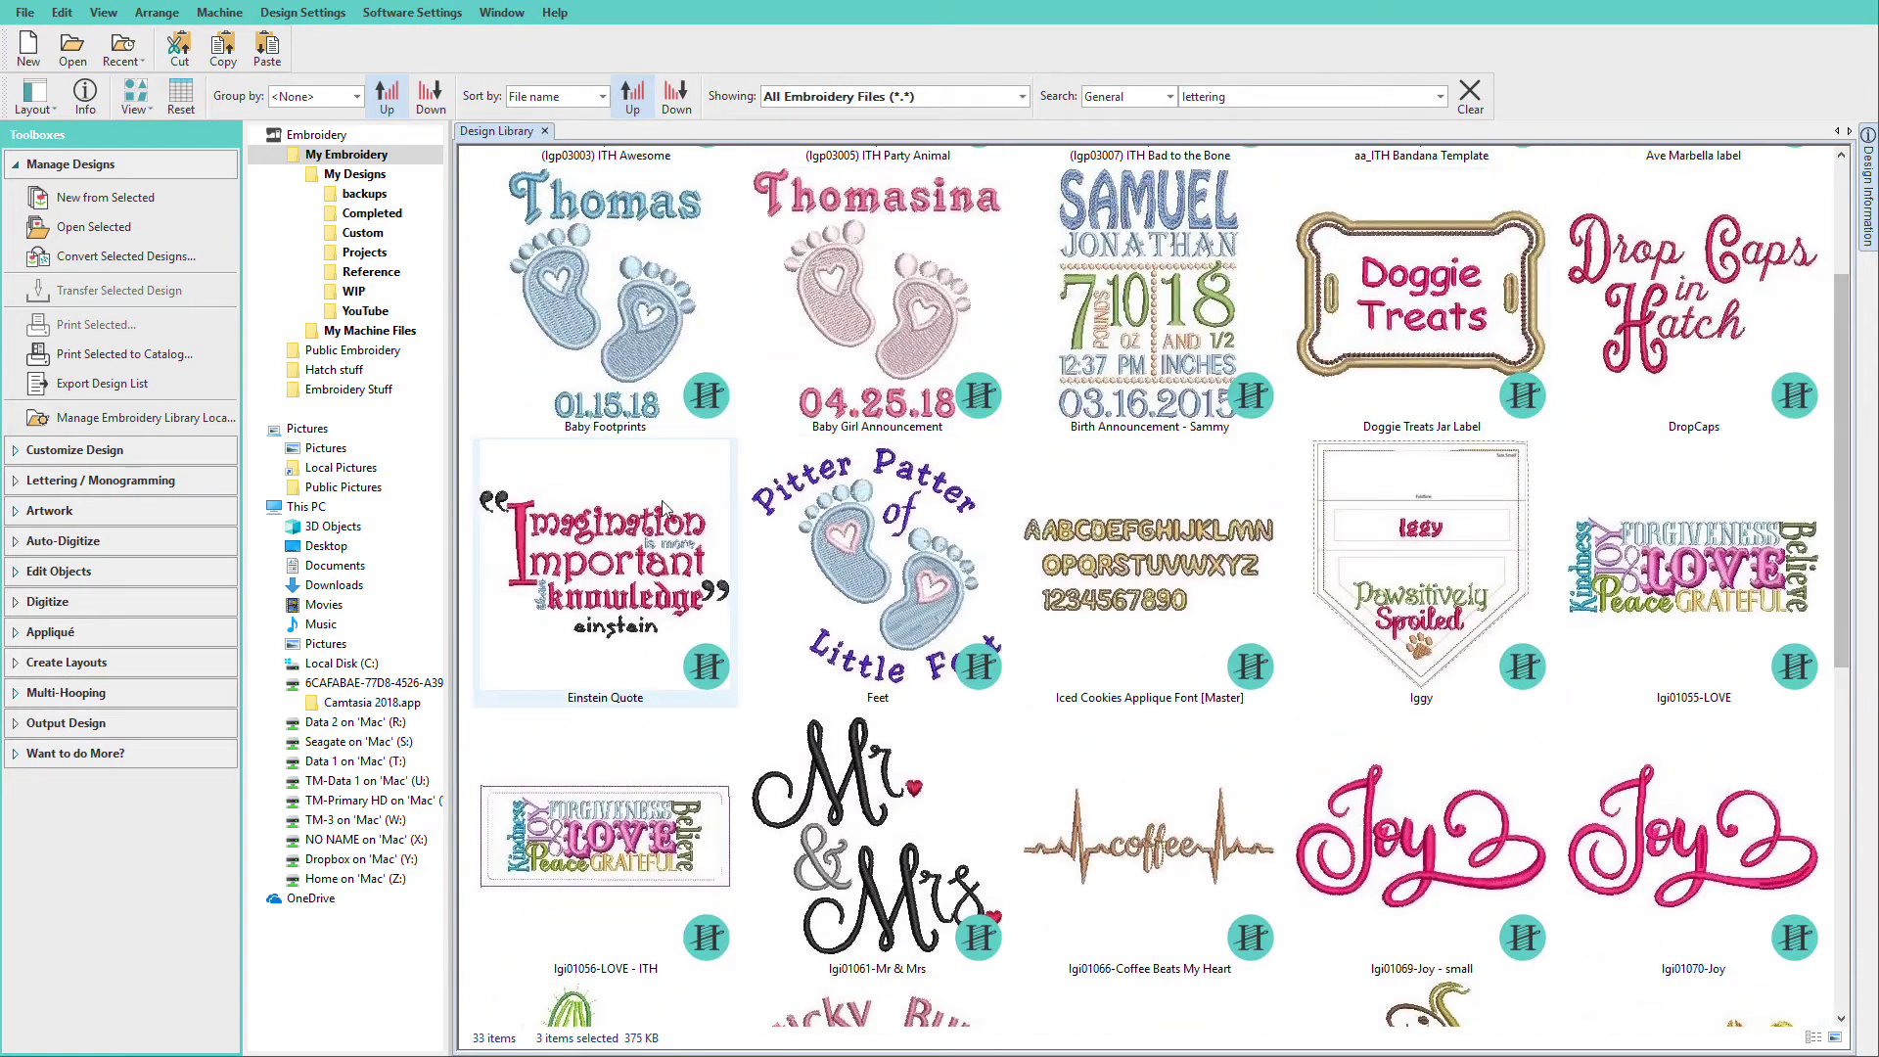
ctrl+click(1095, 279)
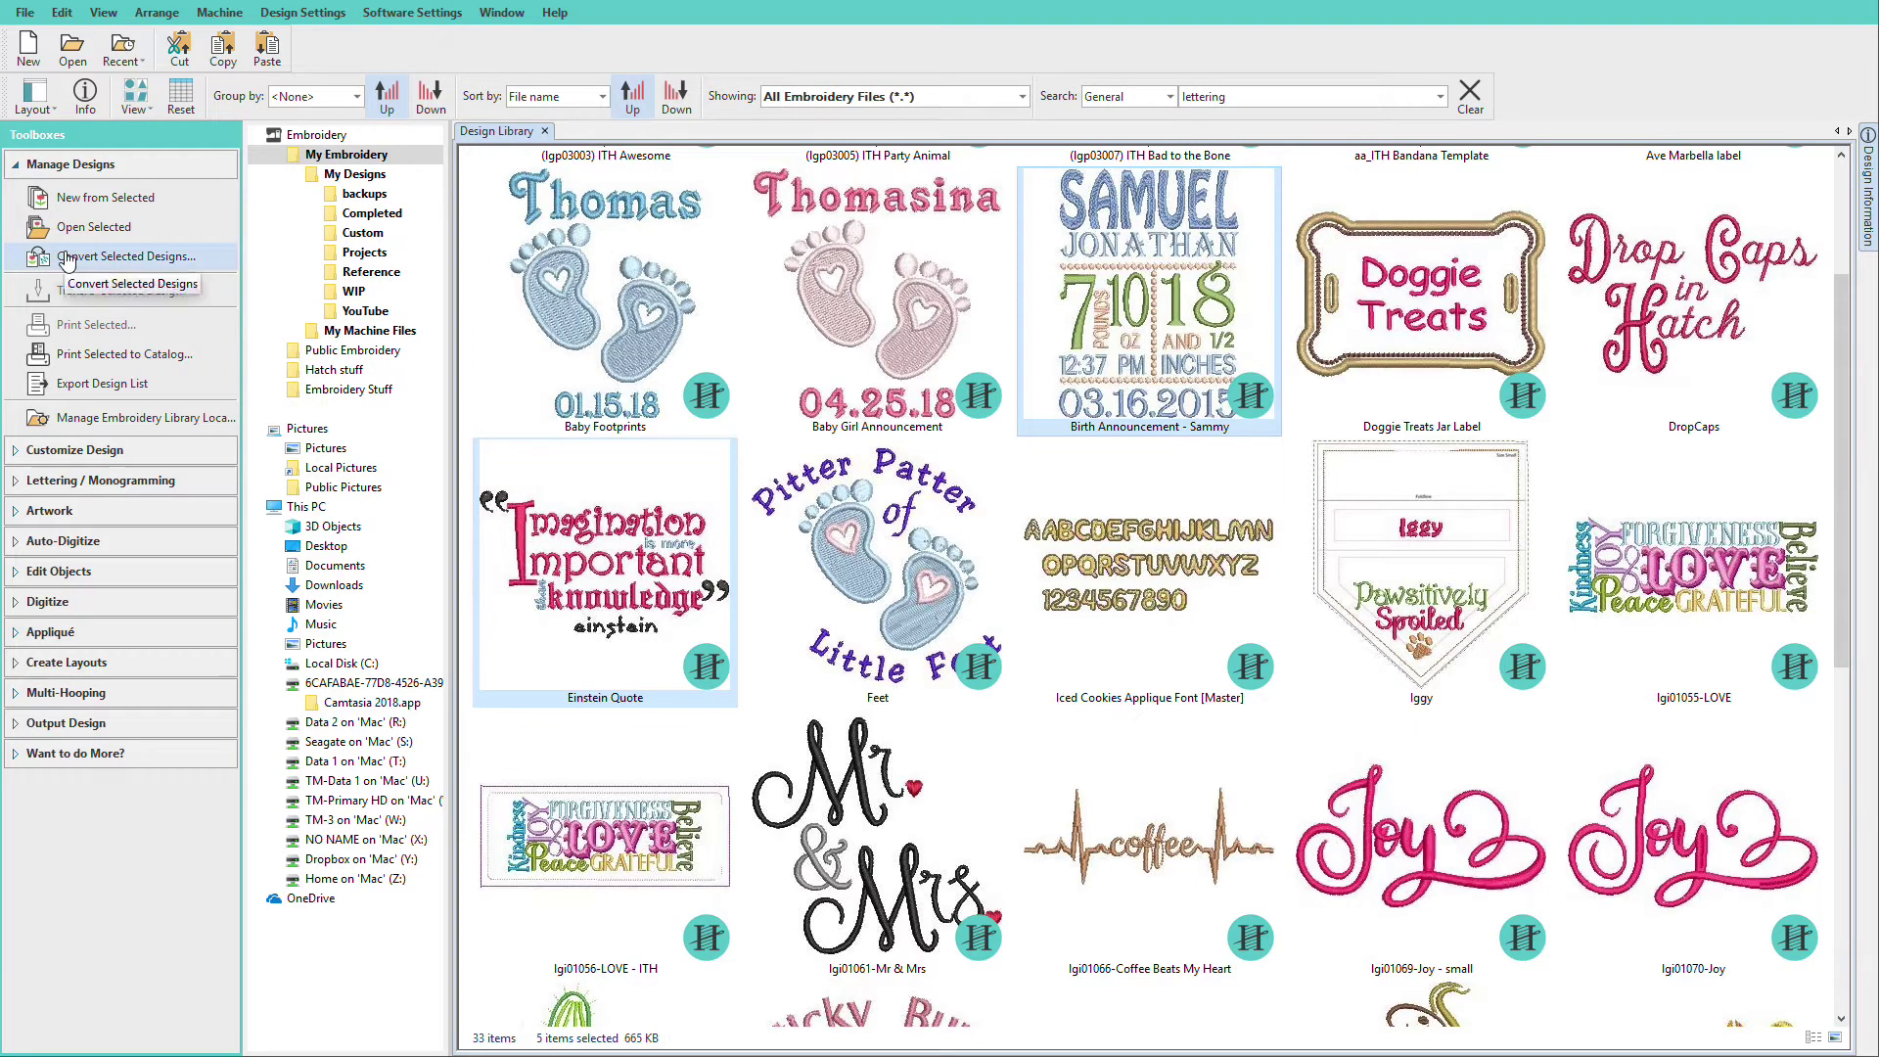
click(83, 227)
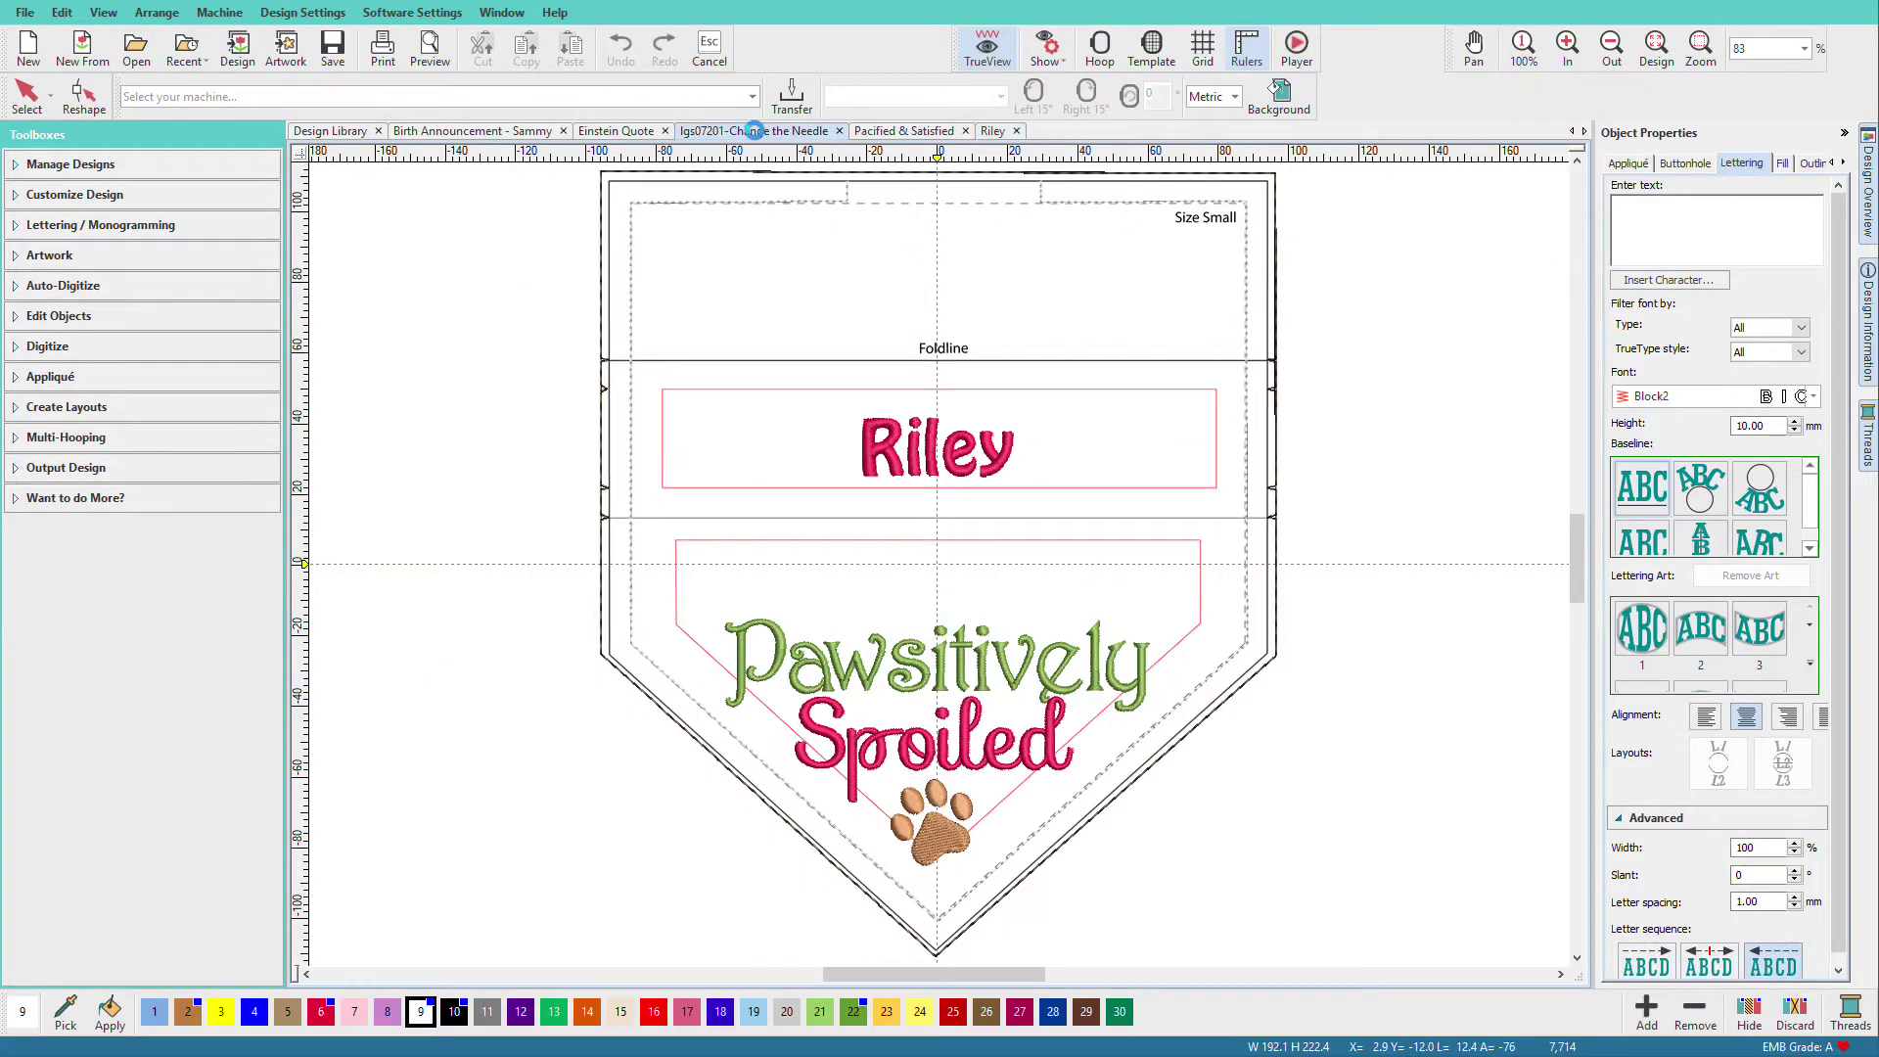
click(755, 130)
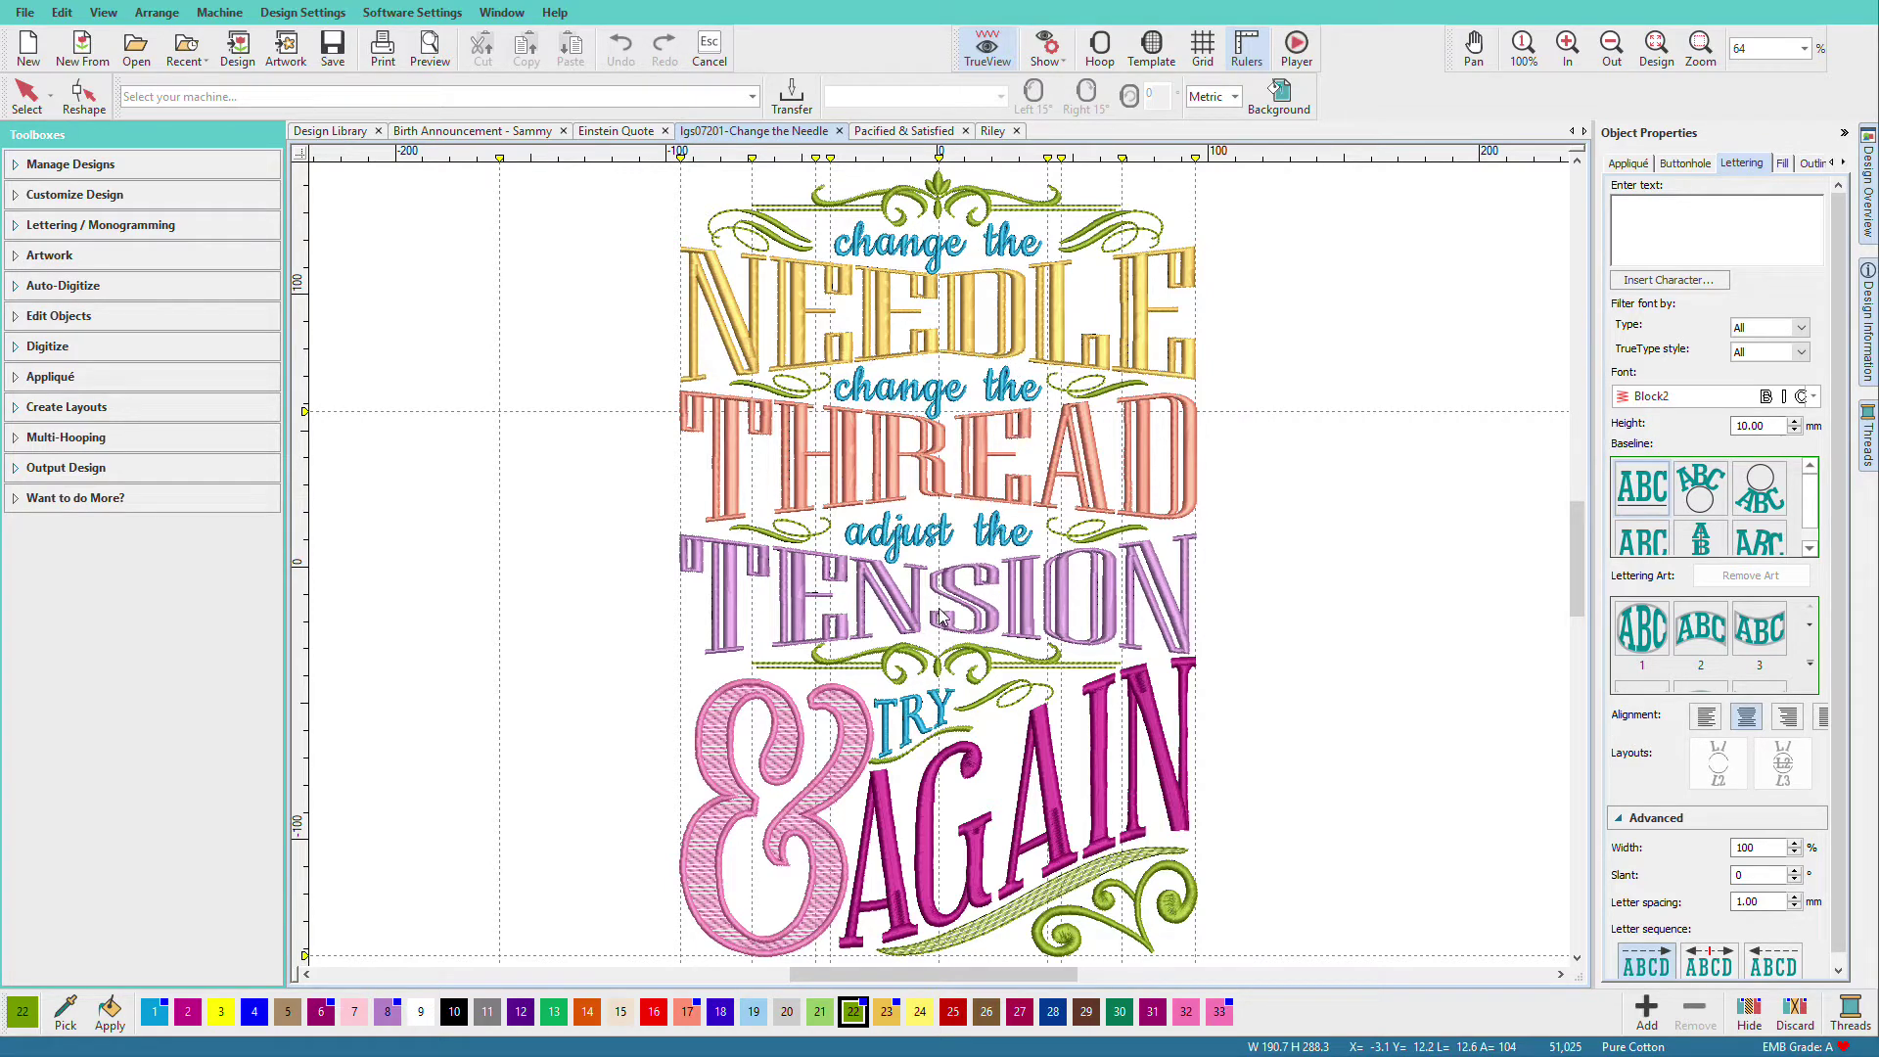
Step: Select and deselect the THREAD lettering, then show the Sequence docker with Shift+L
click(1016, 508)
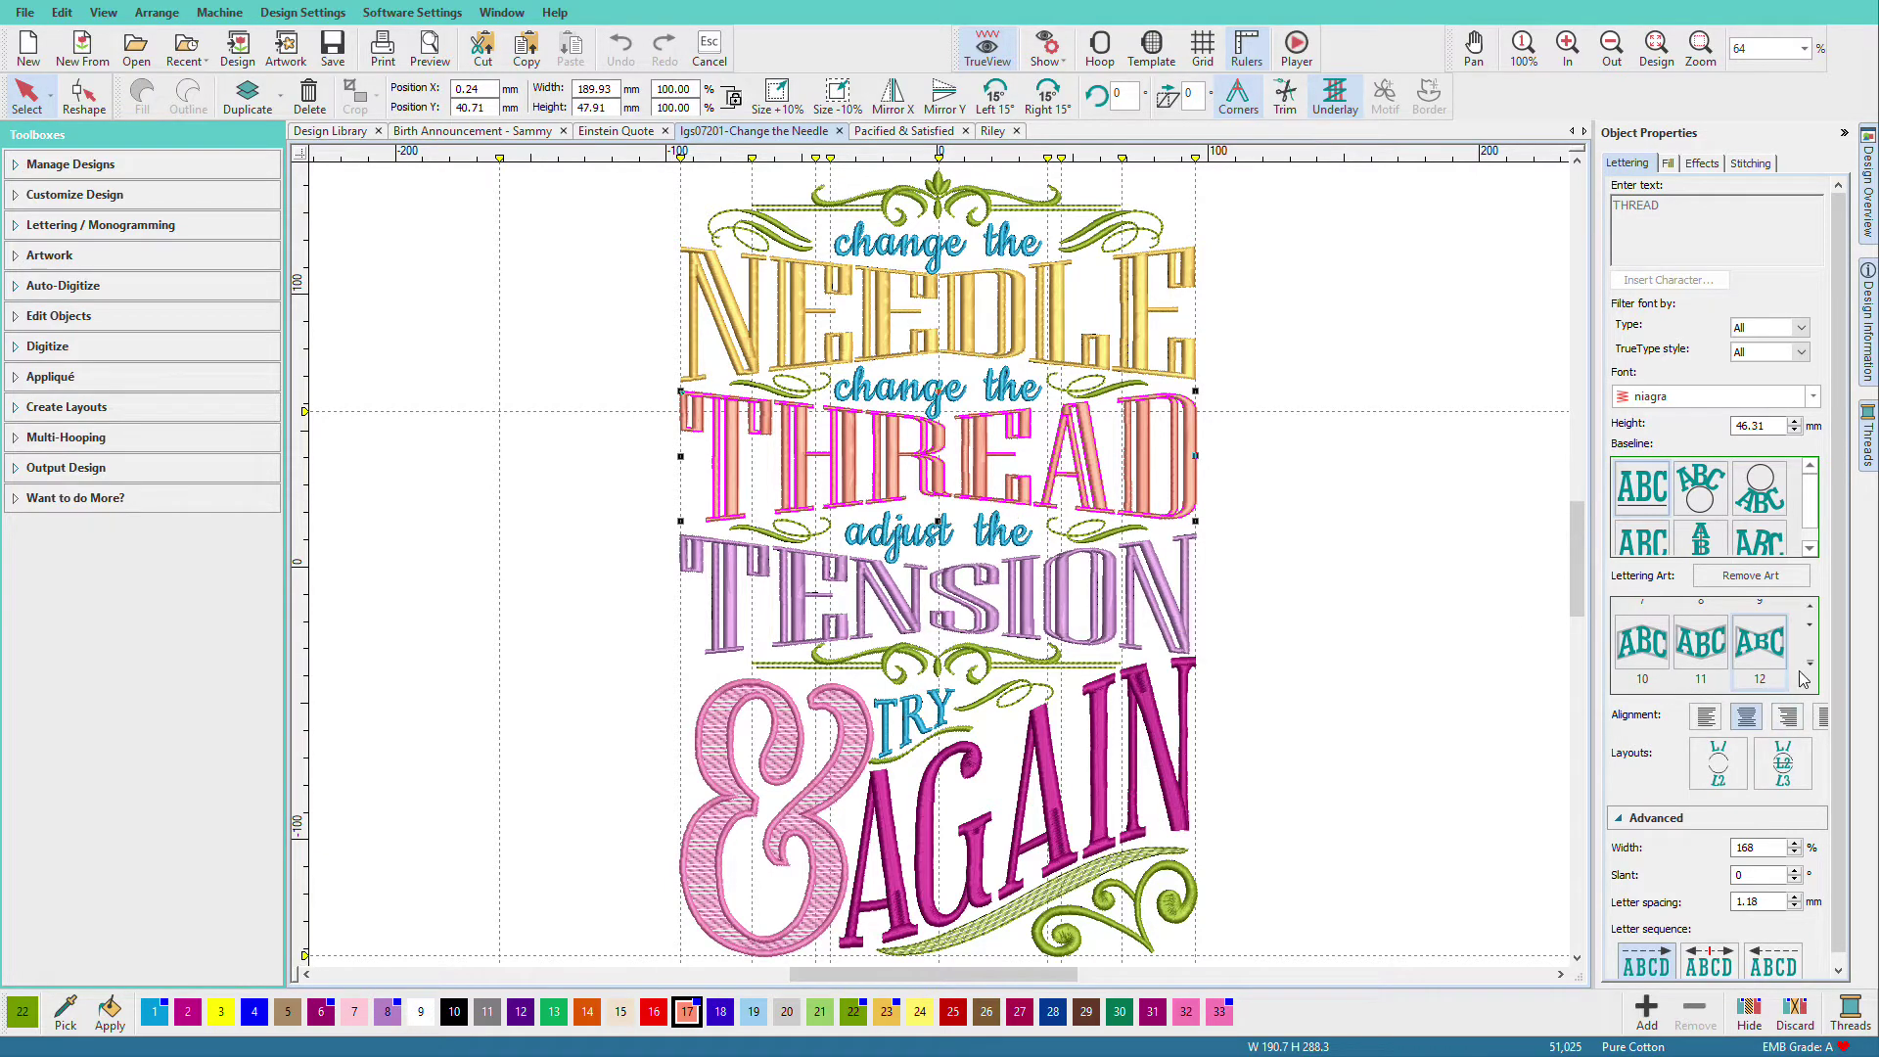
click(1413, 242)
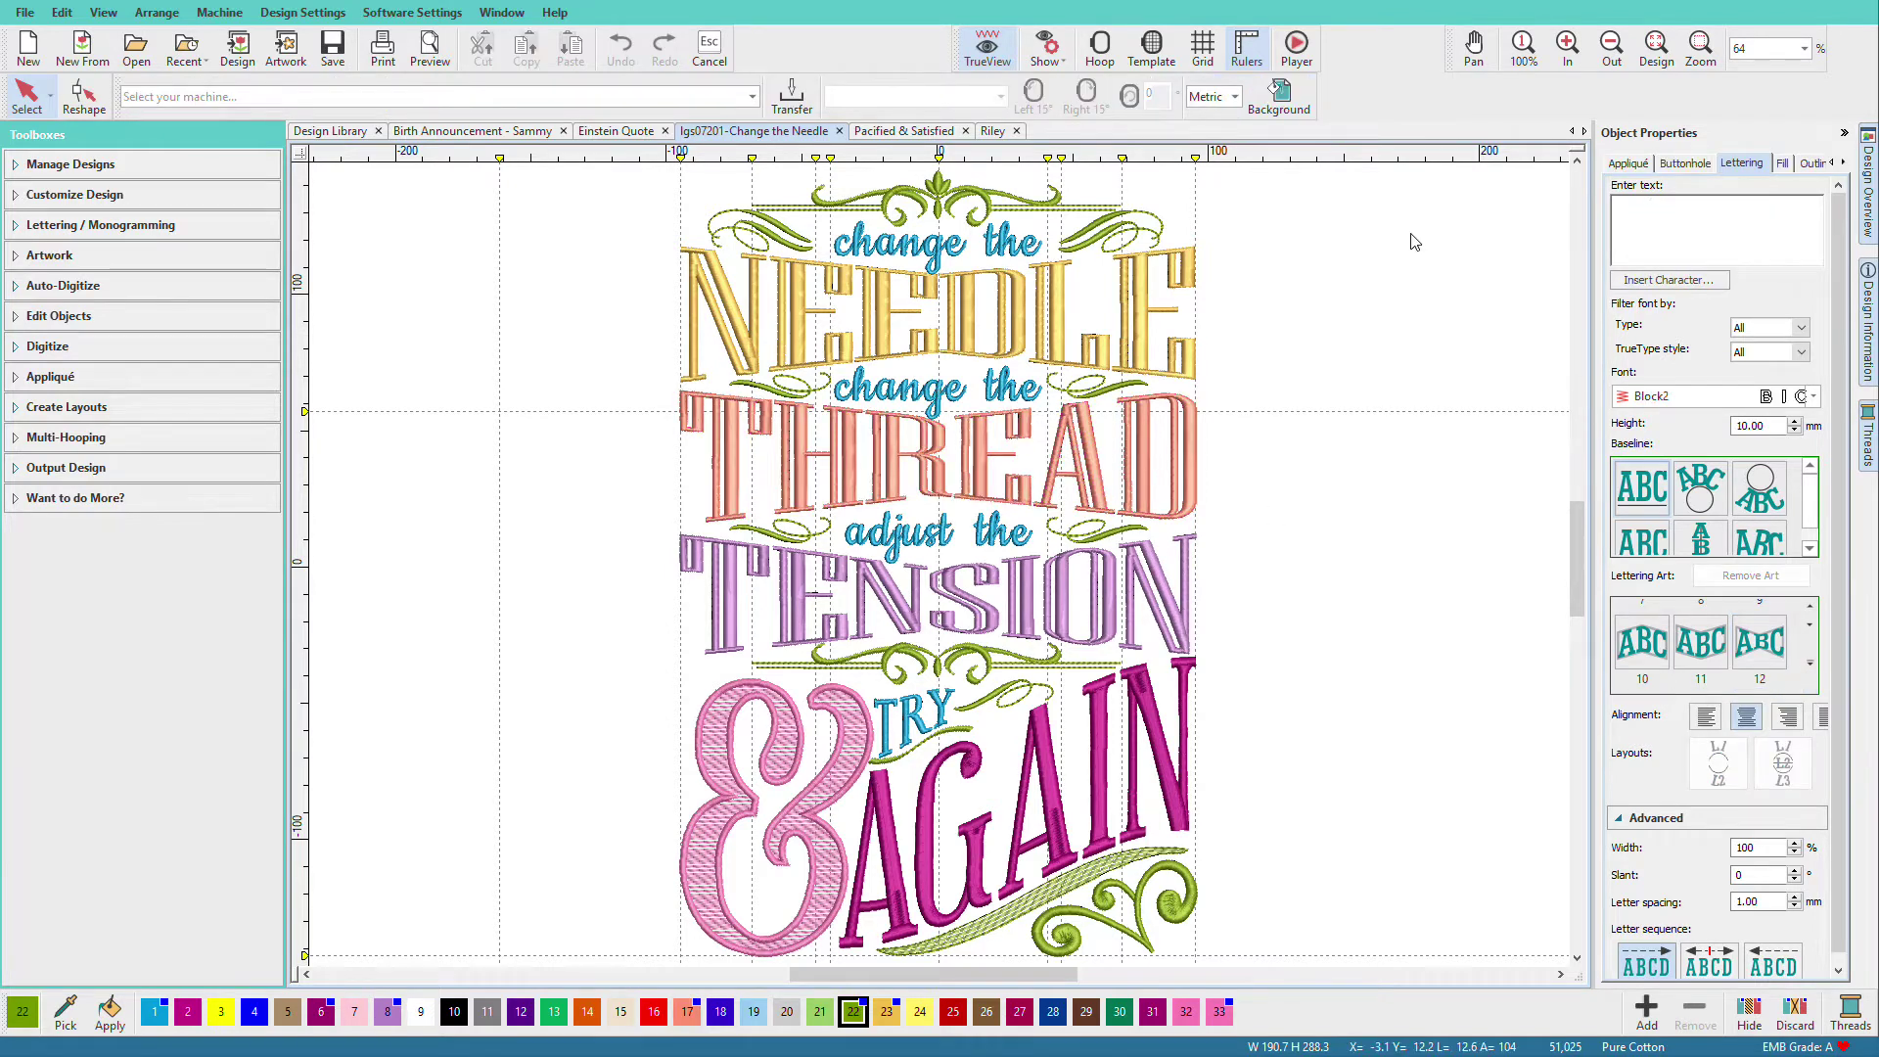
key(shift+l)
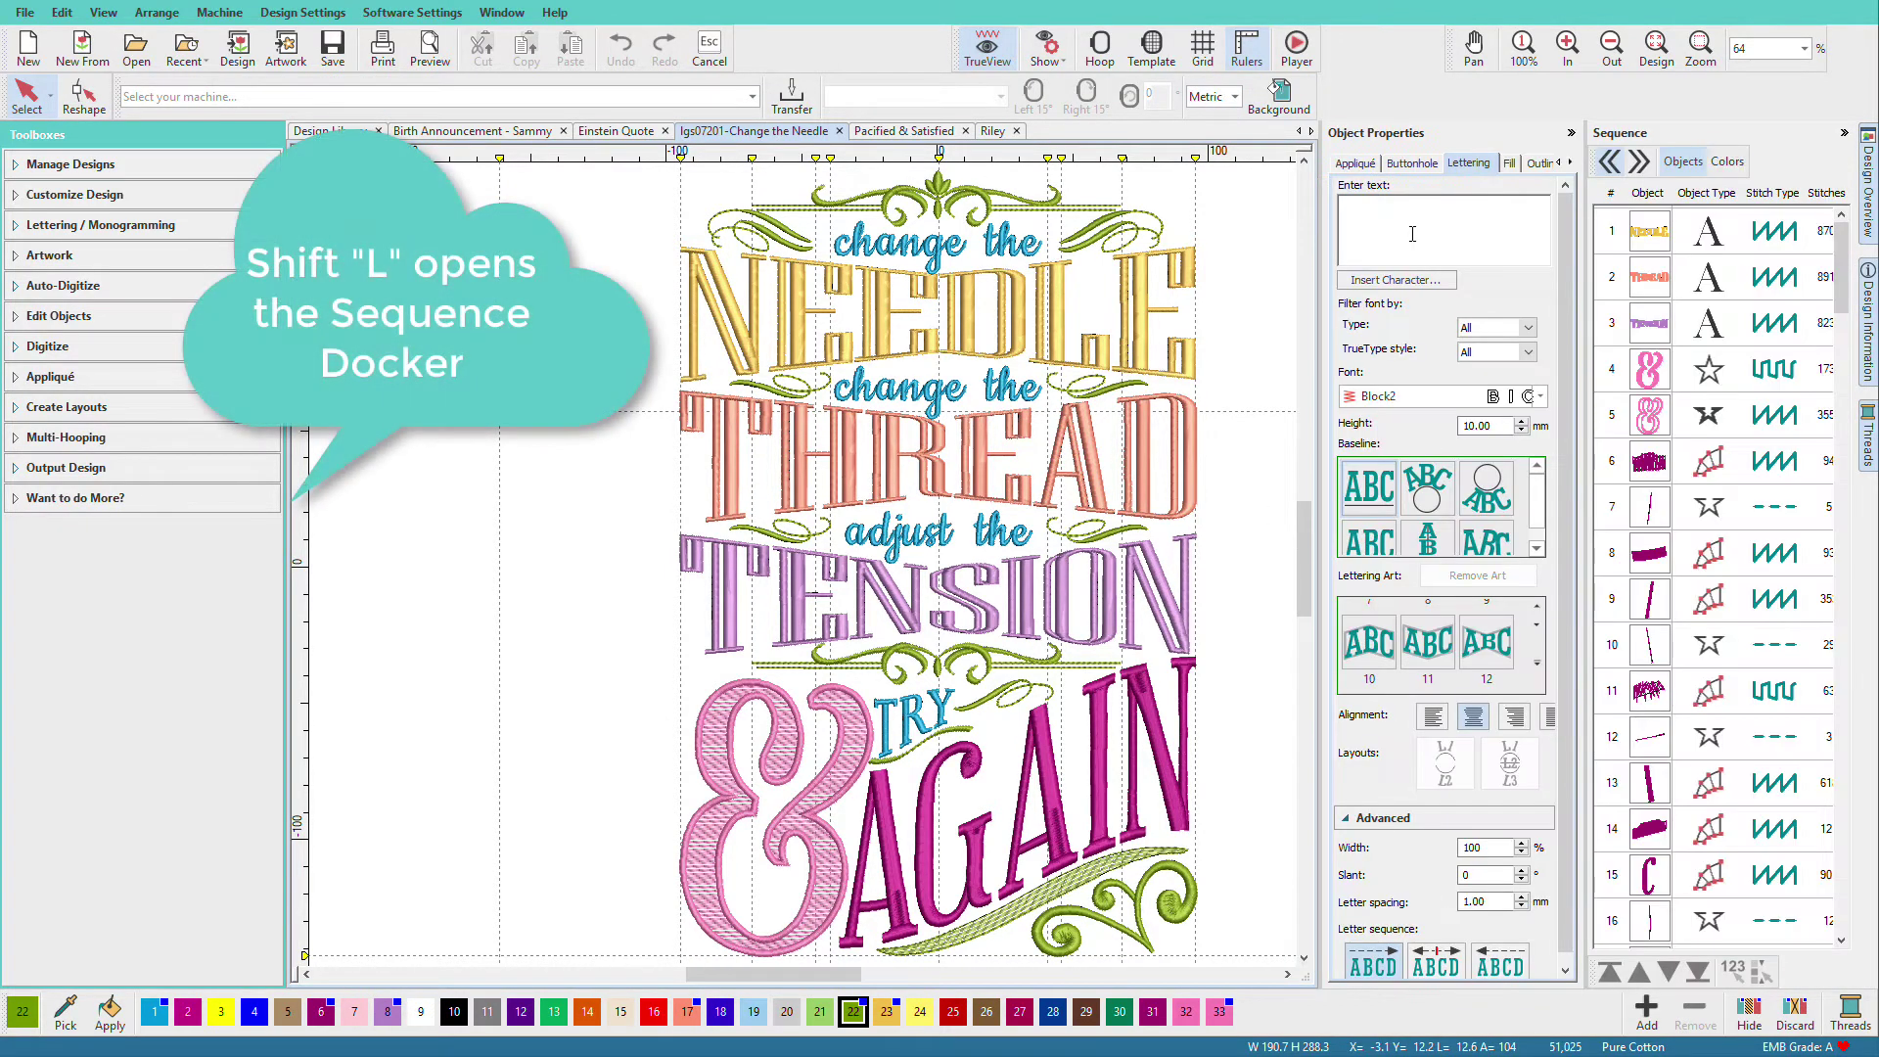
Step: Identify the NEEDLE, THREAD and TENSION lettering and the pink ampersand in the object list
click(1666, 244)
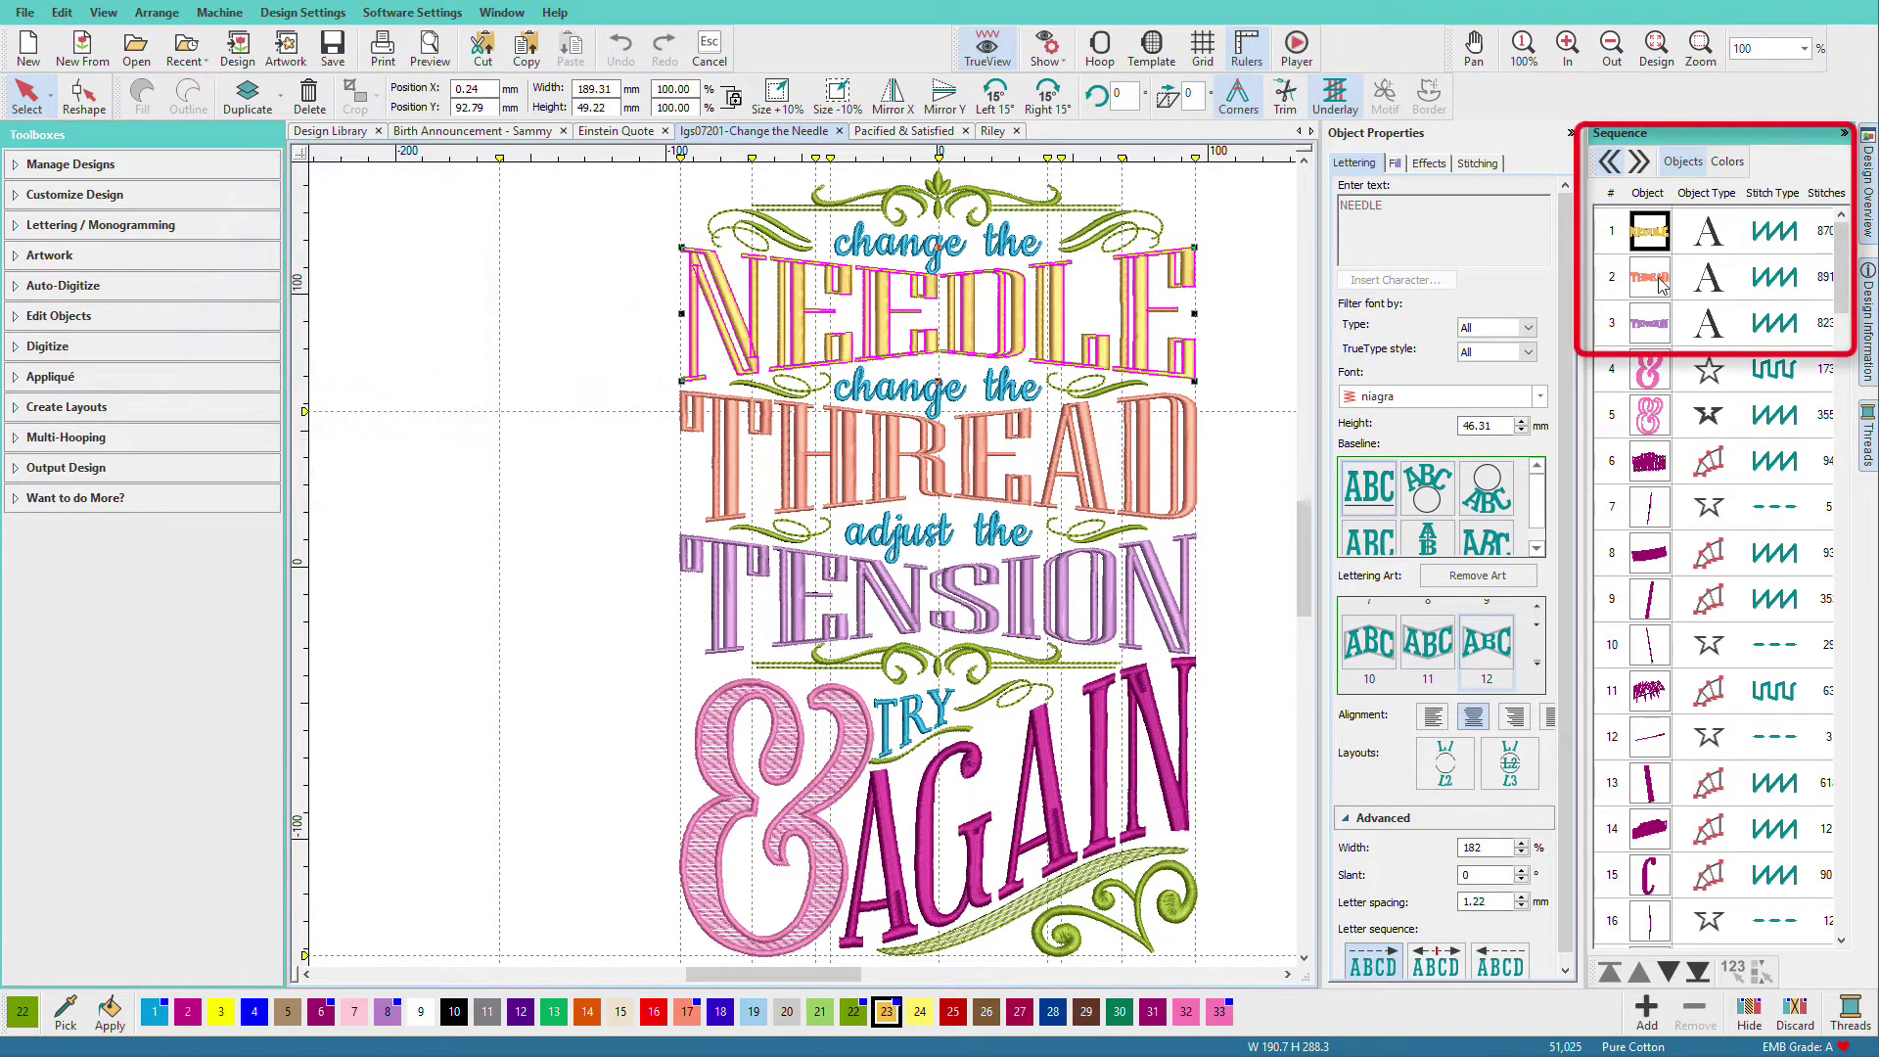
click(1661, 283)
click(1658, 331)
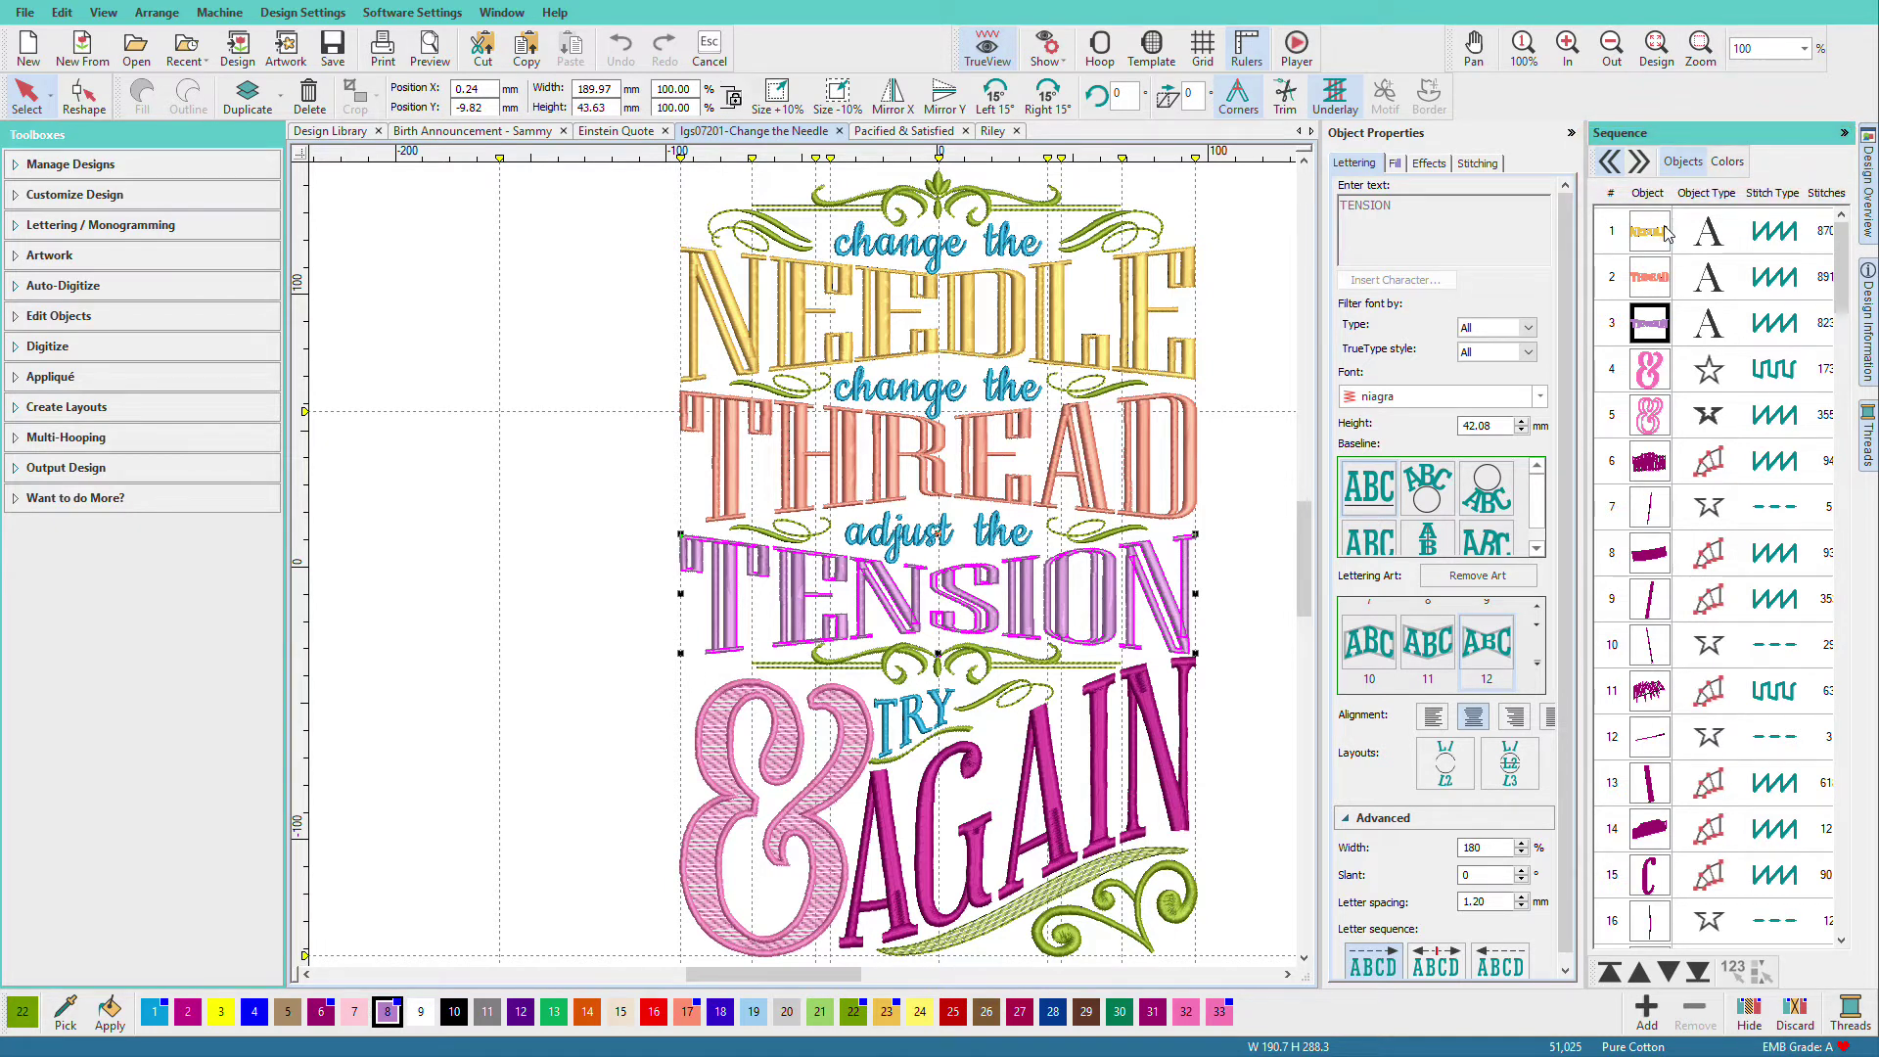
click(1645, 378)
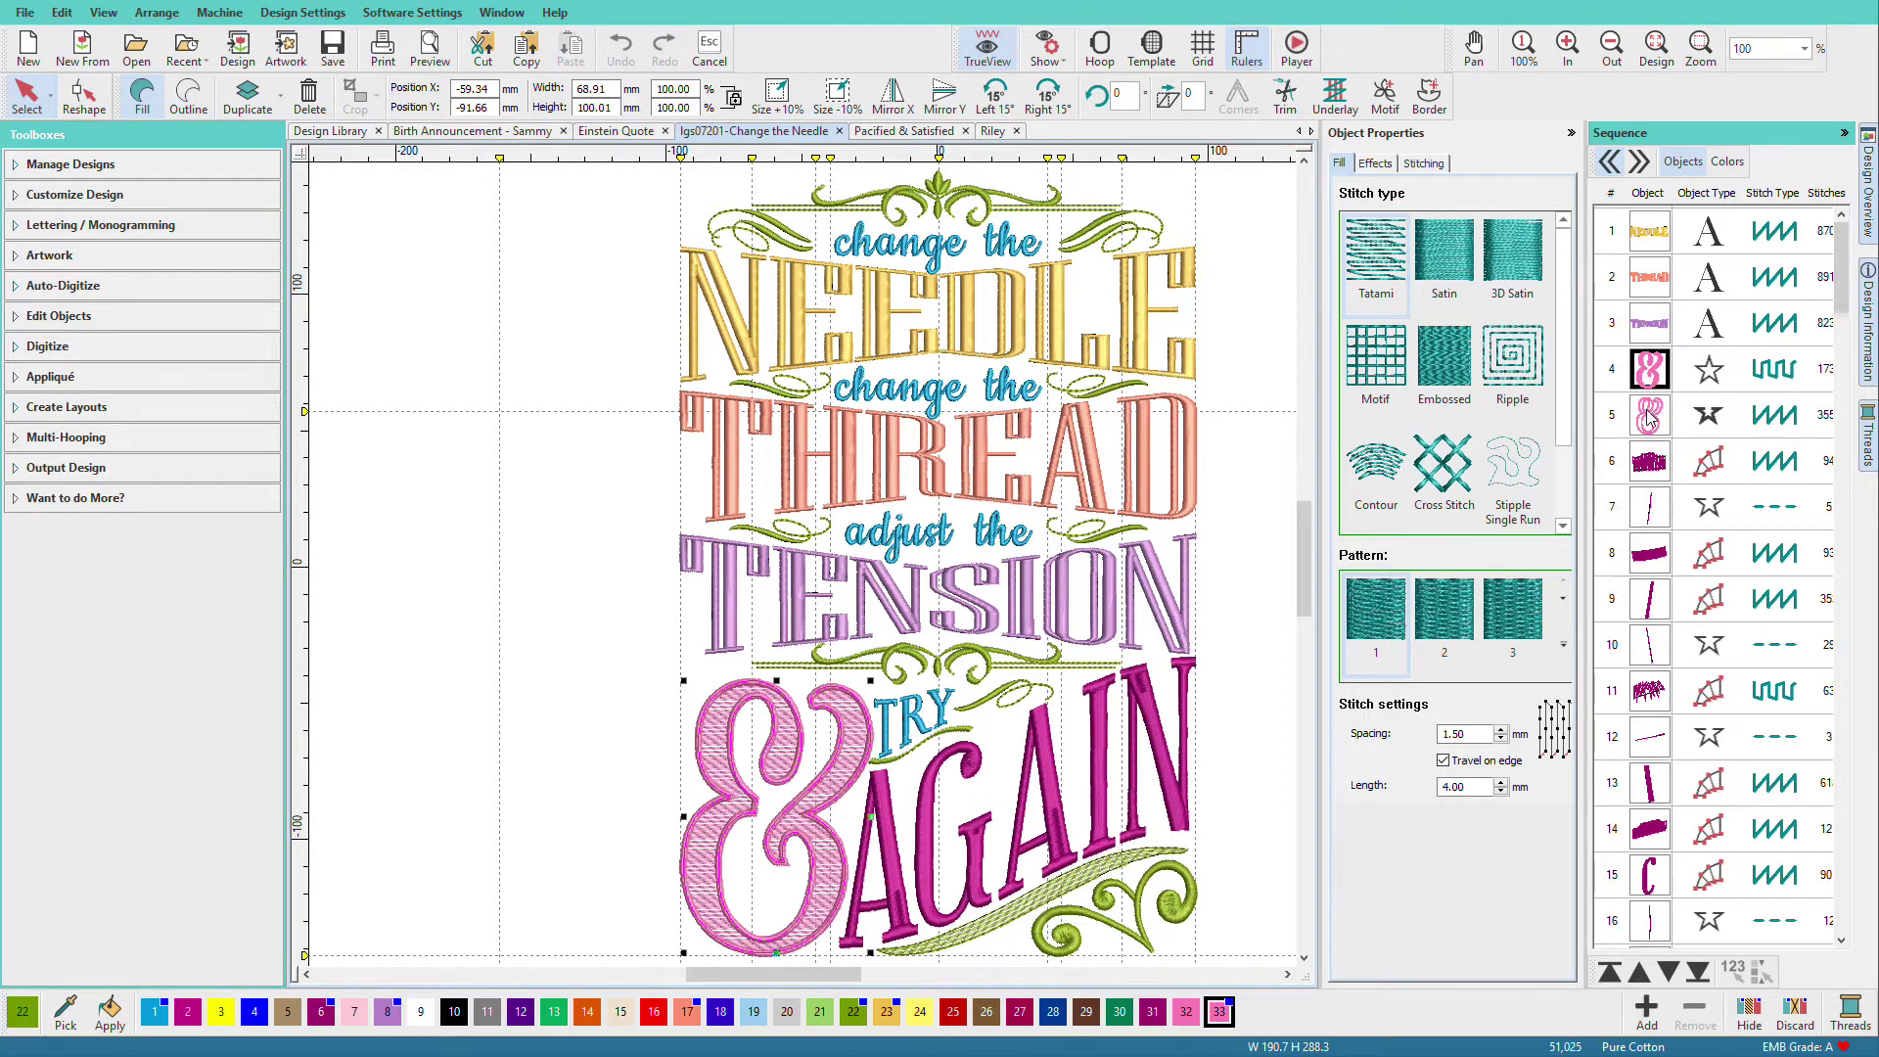
Step: View the TENSION lettering's properties, then switch to the Riley bandana design
click(1650, 323)
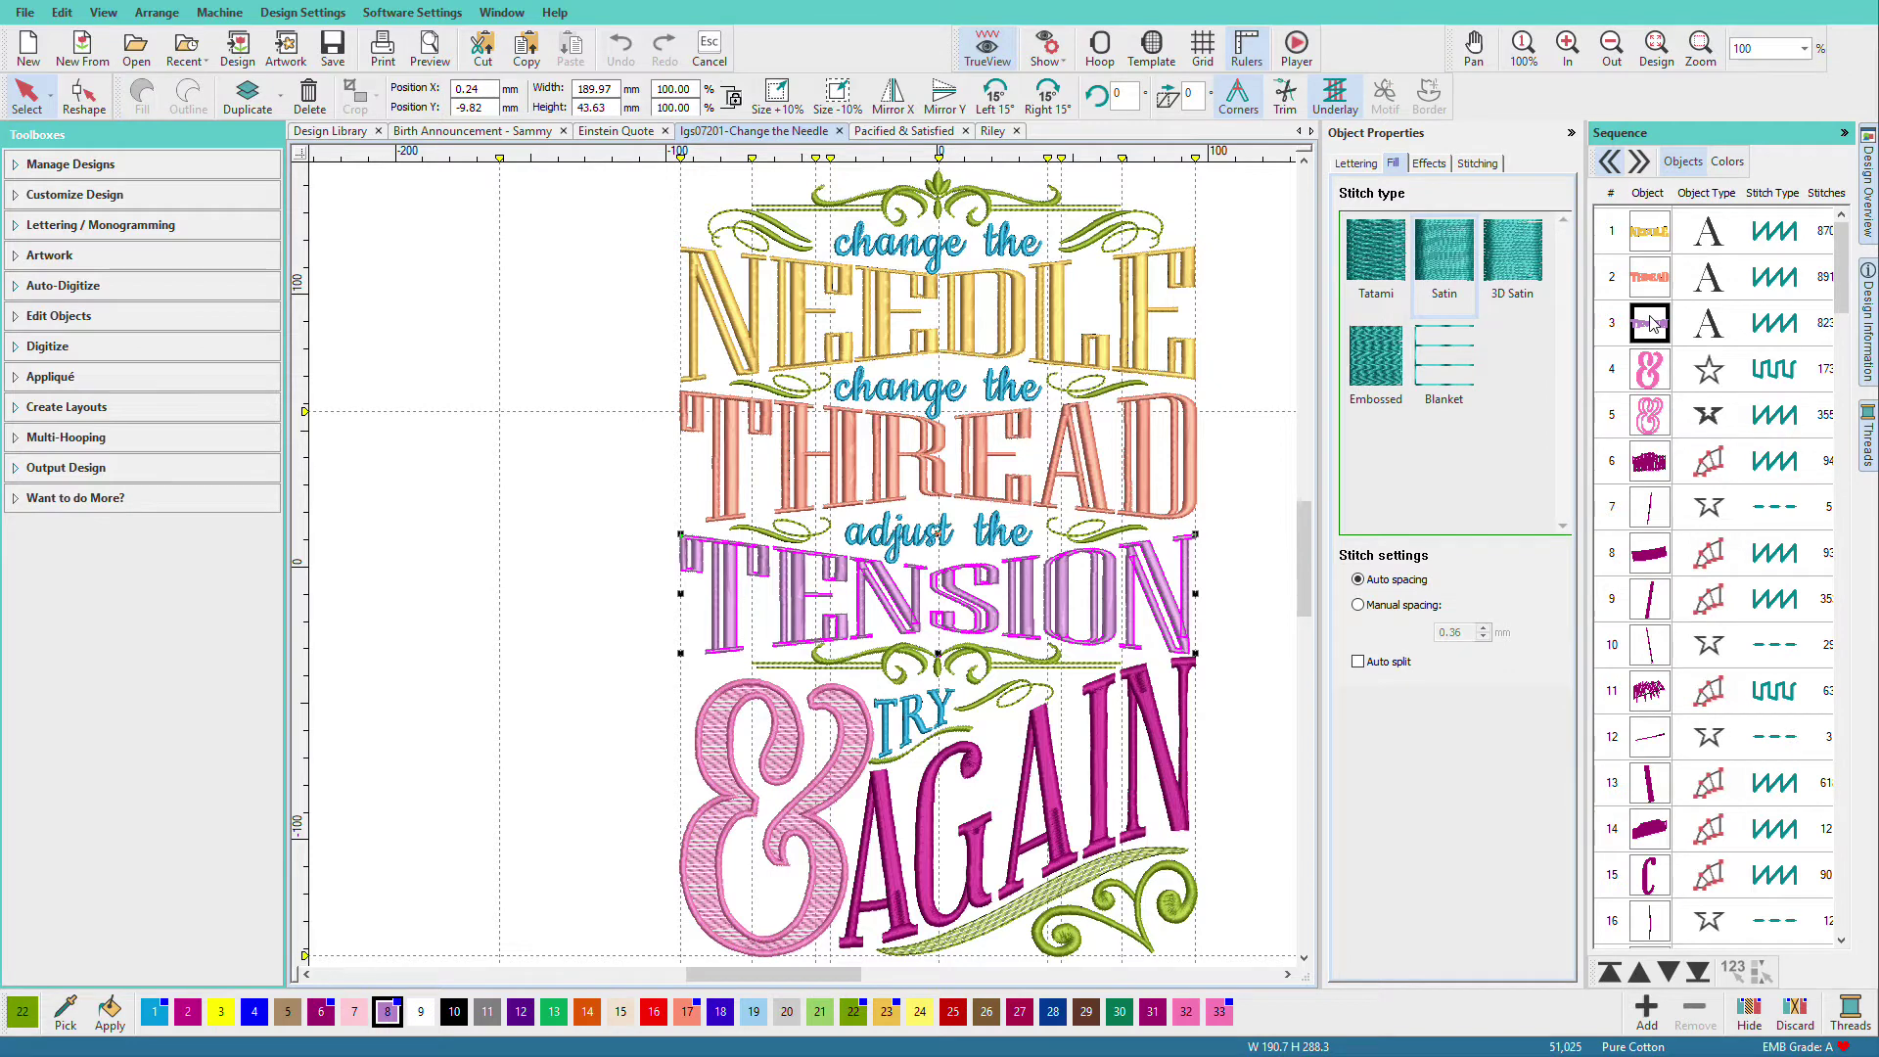
click(1358, 163)
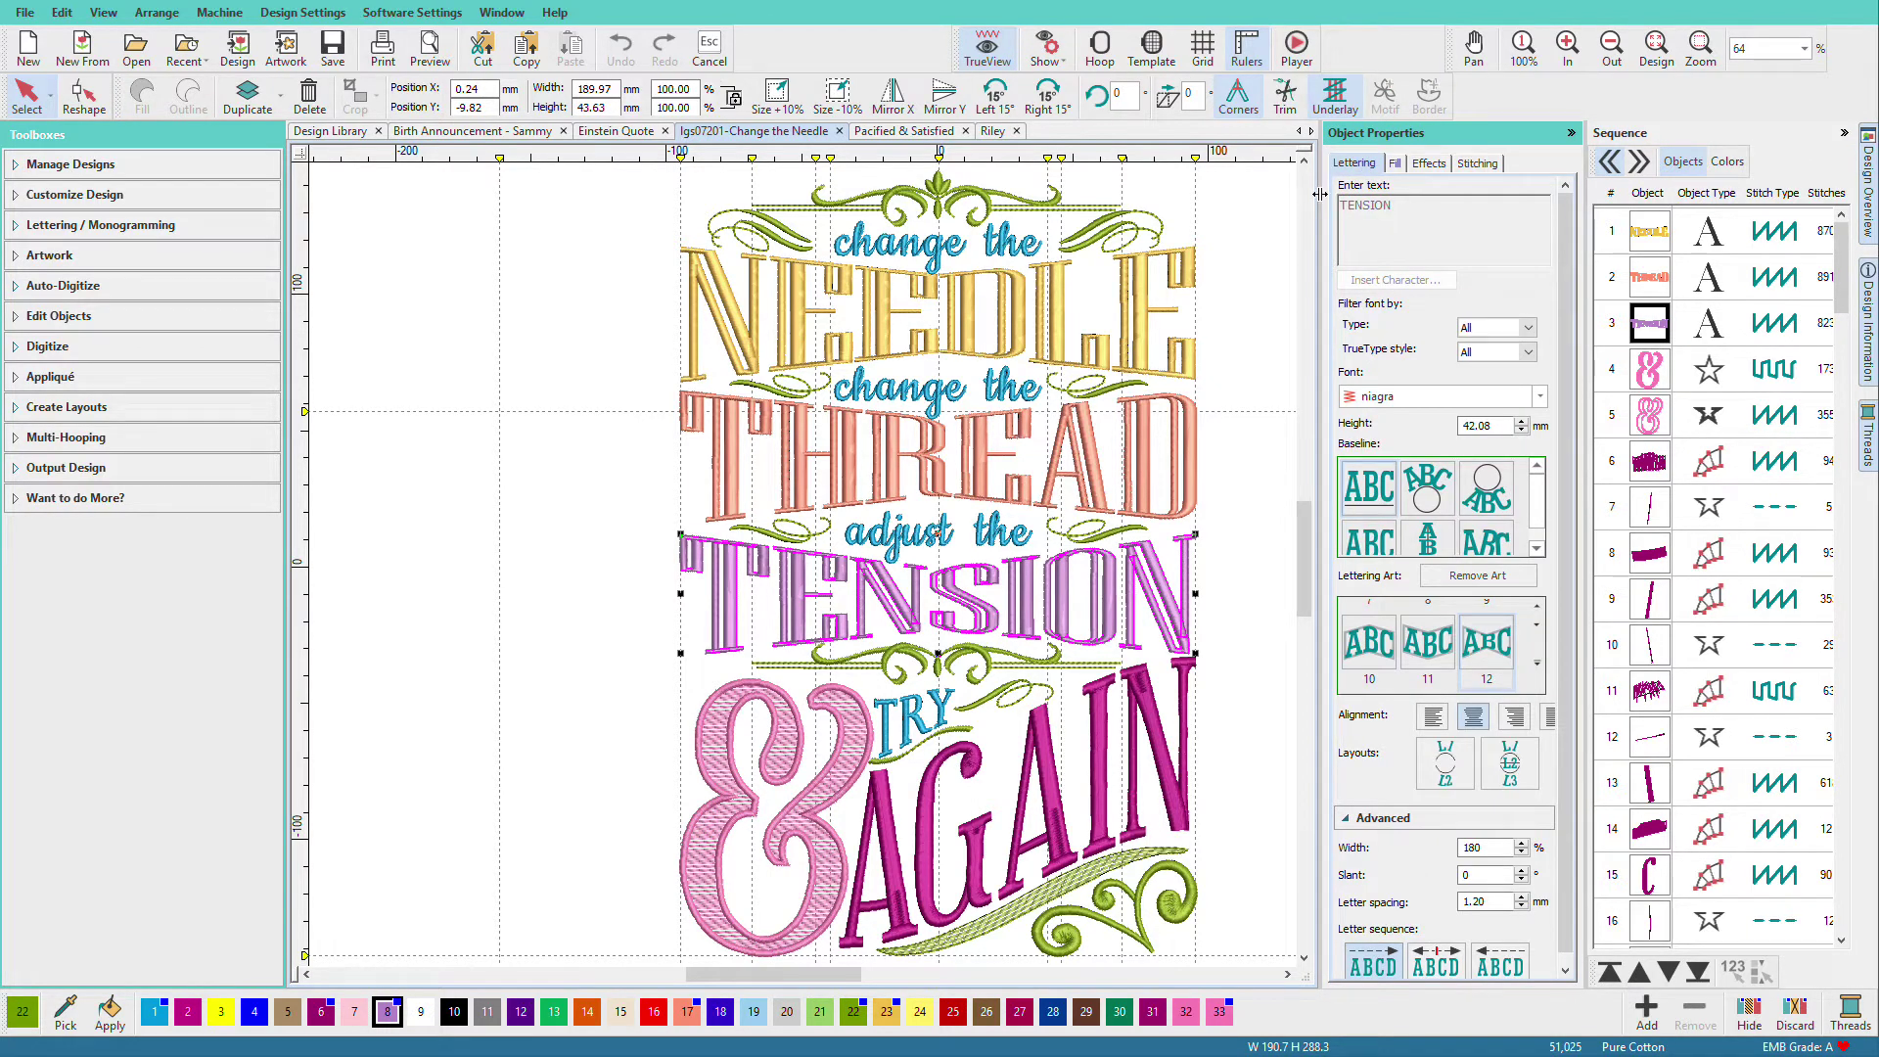
click(996, 133)
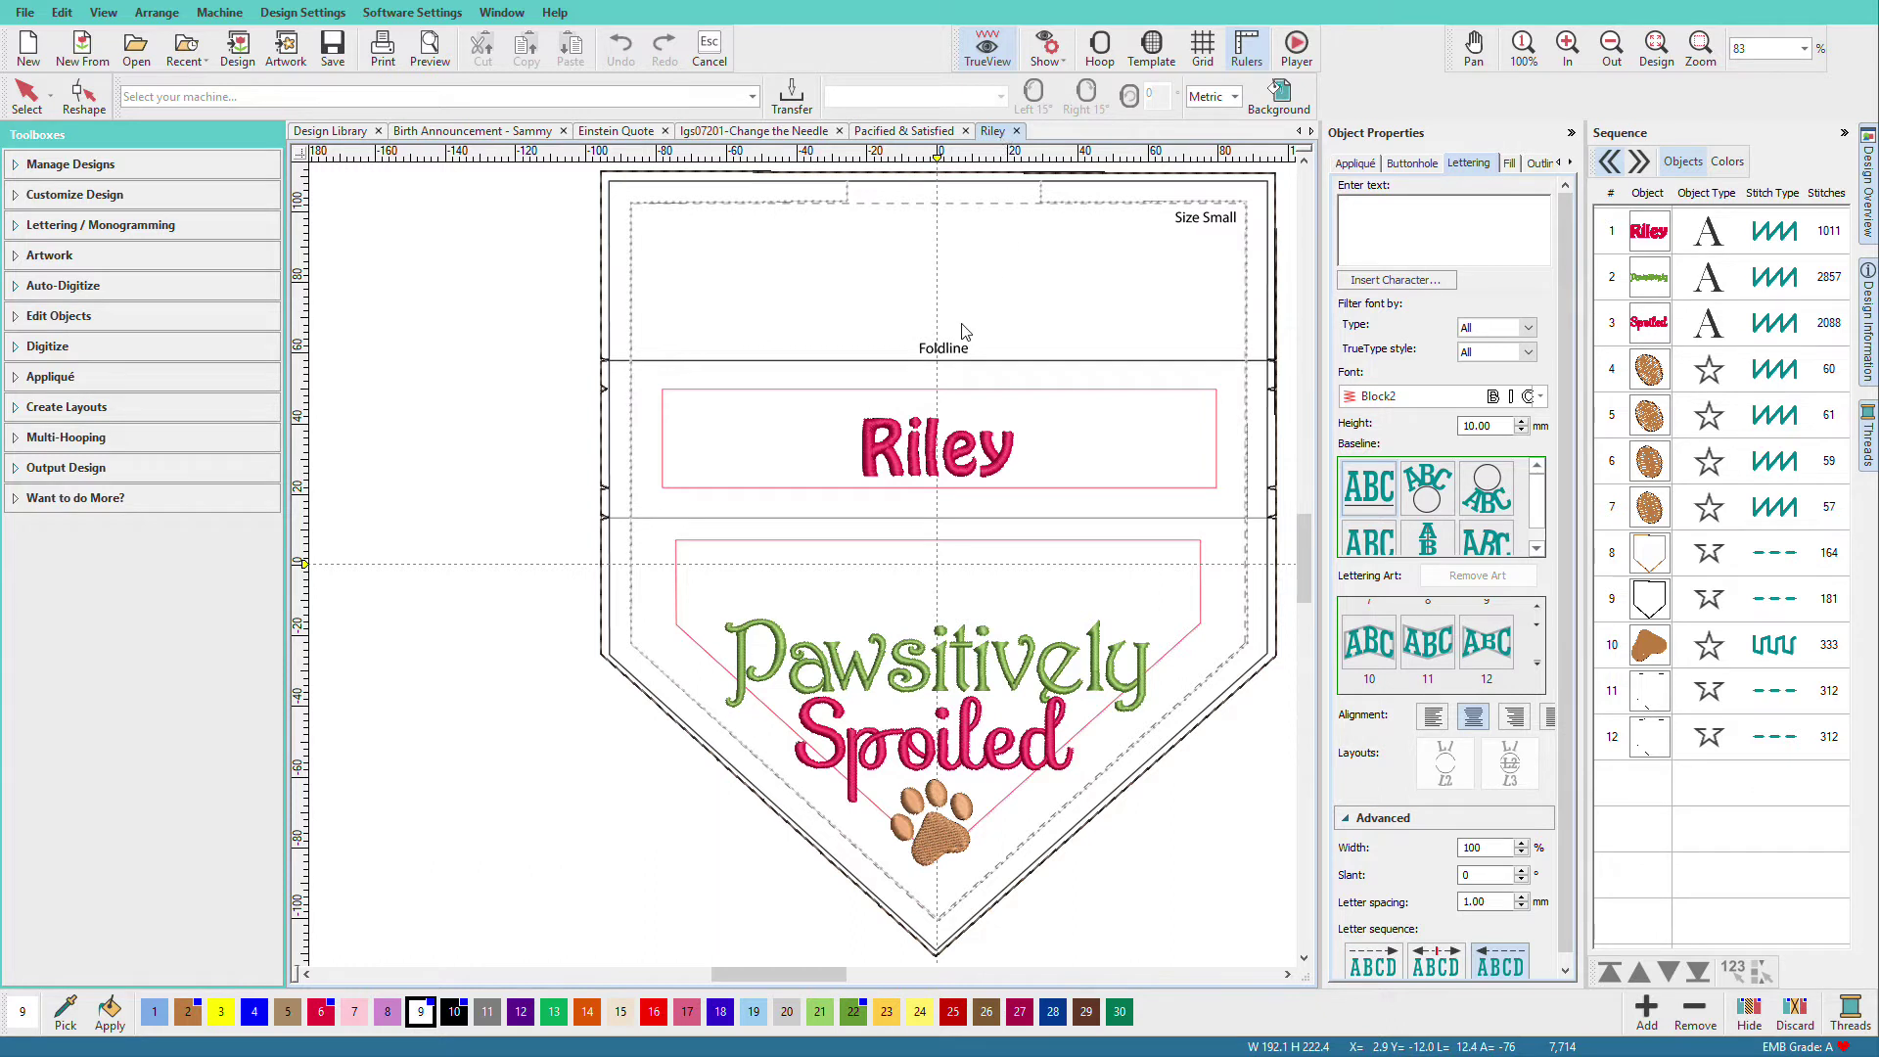
Step: Retype the bandana name lettering from Riley to Woofy, then bring up the Einstein Quote design
click(984, 474)
double_click(1349, 206)
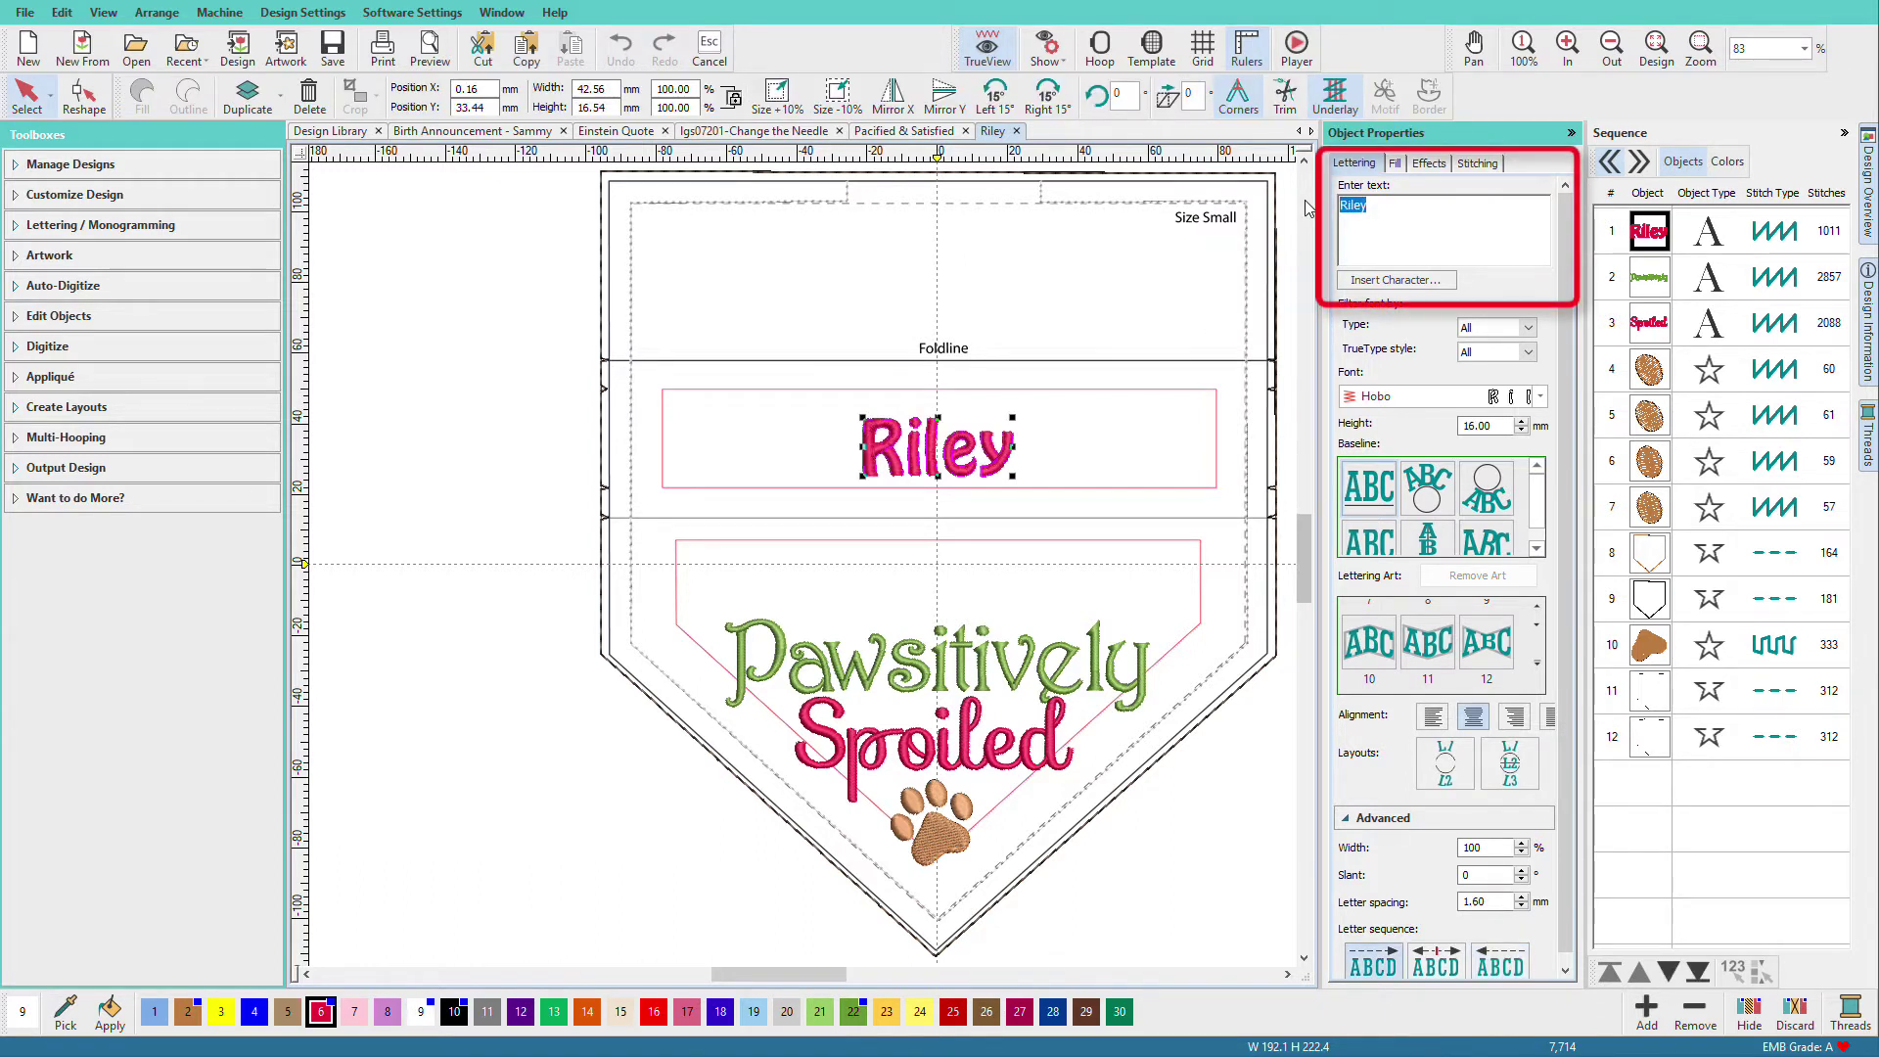
text(Woofy)
key(Return)
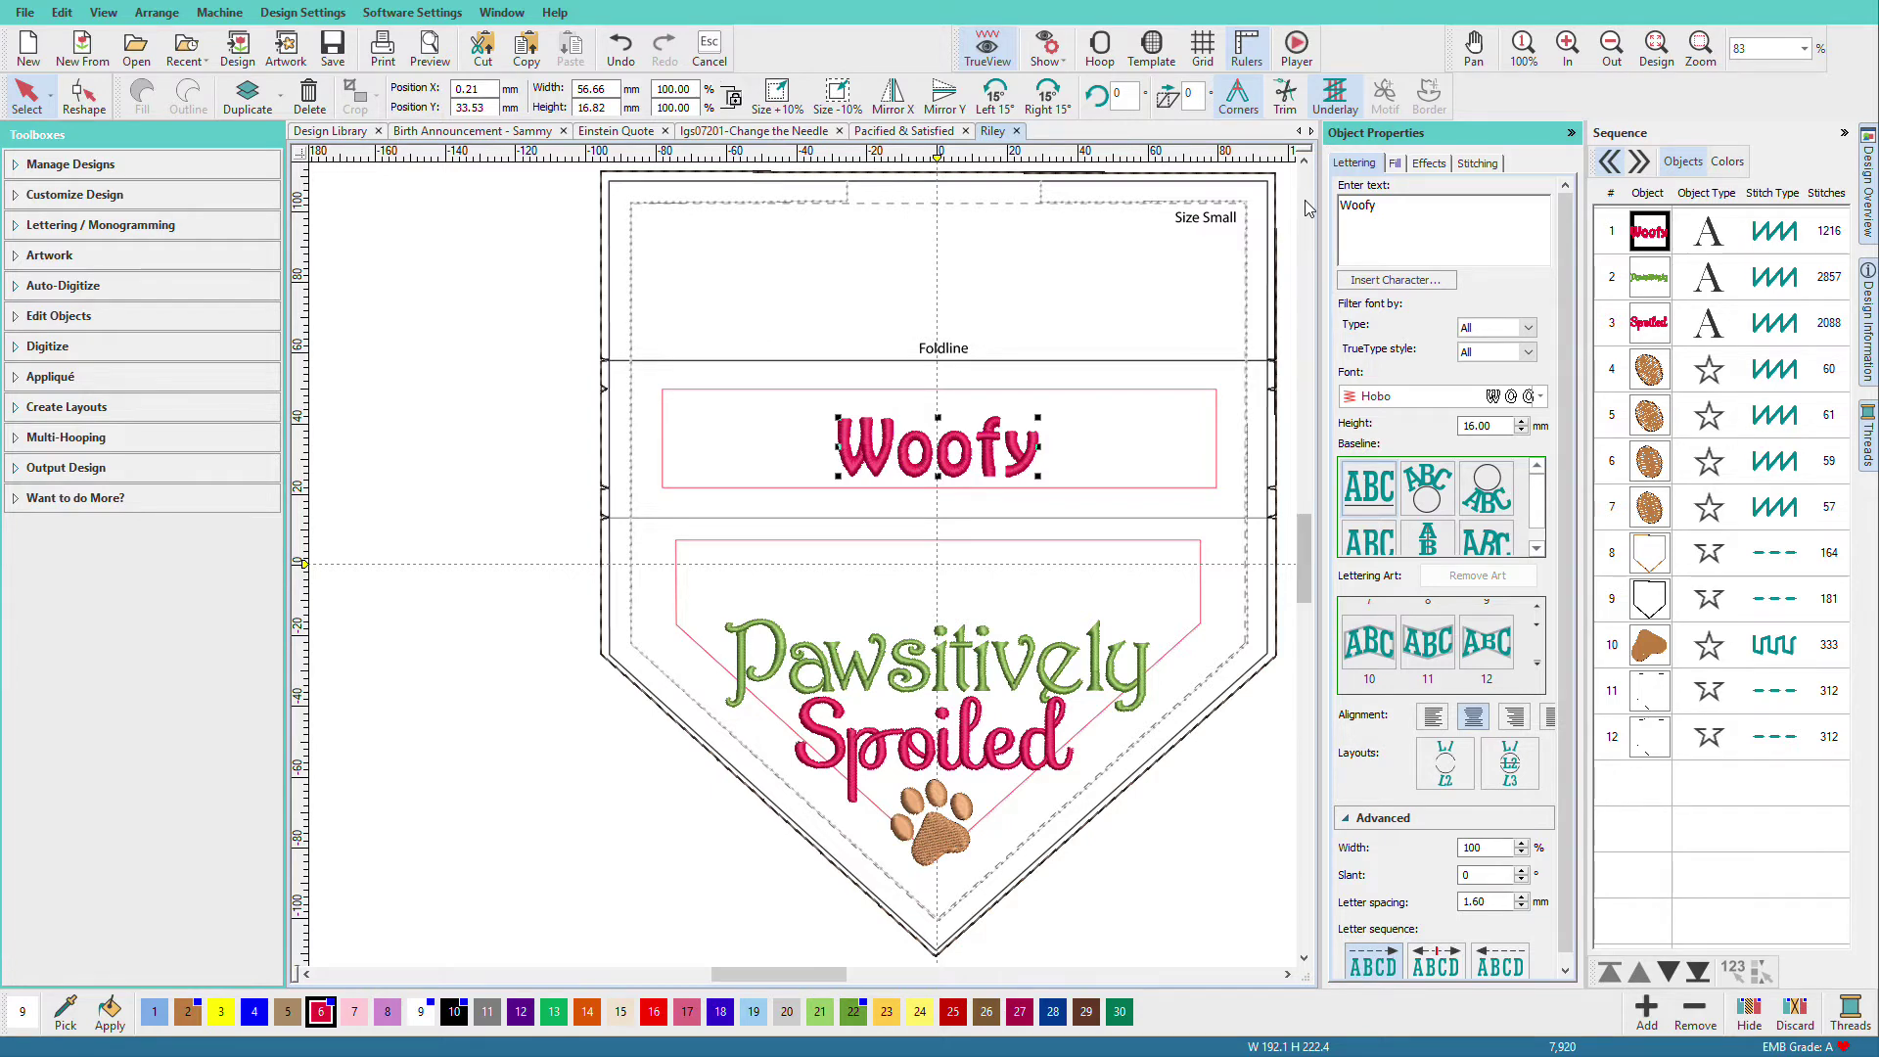
click(616, 130)
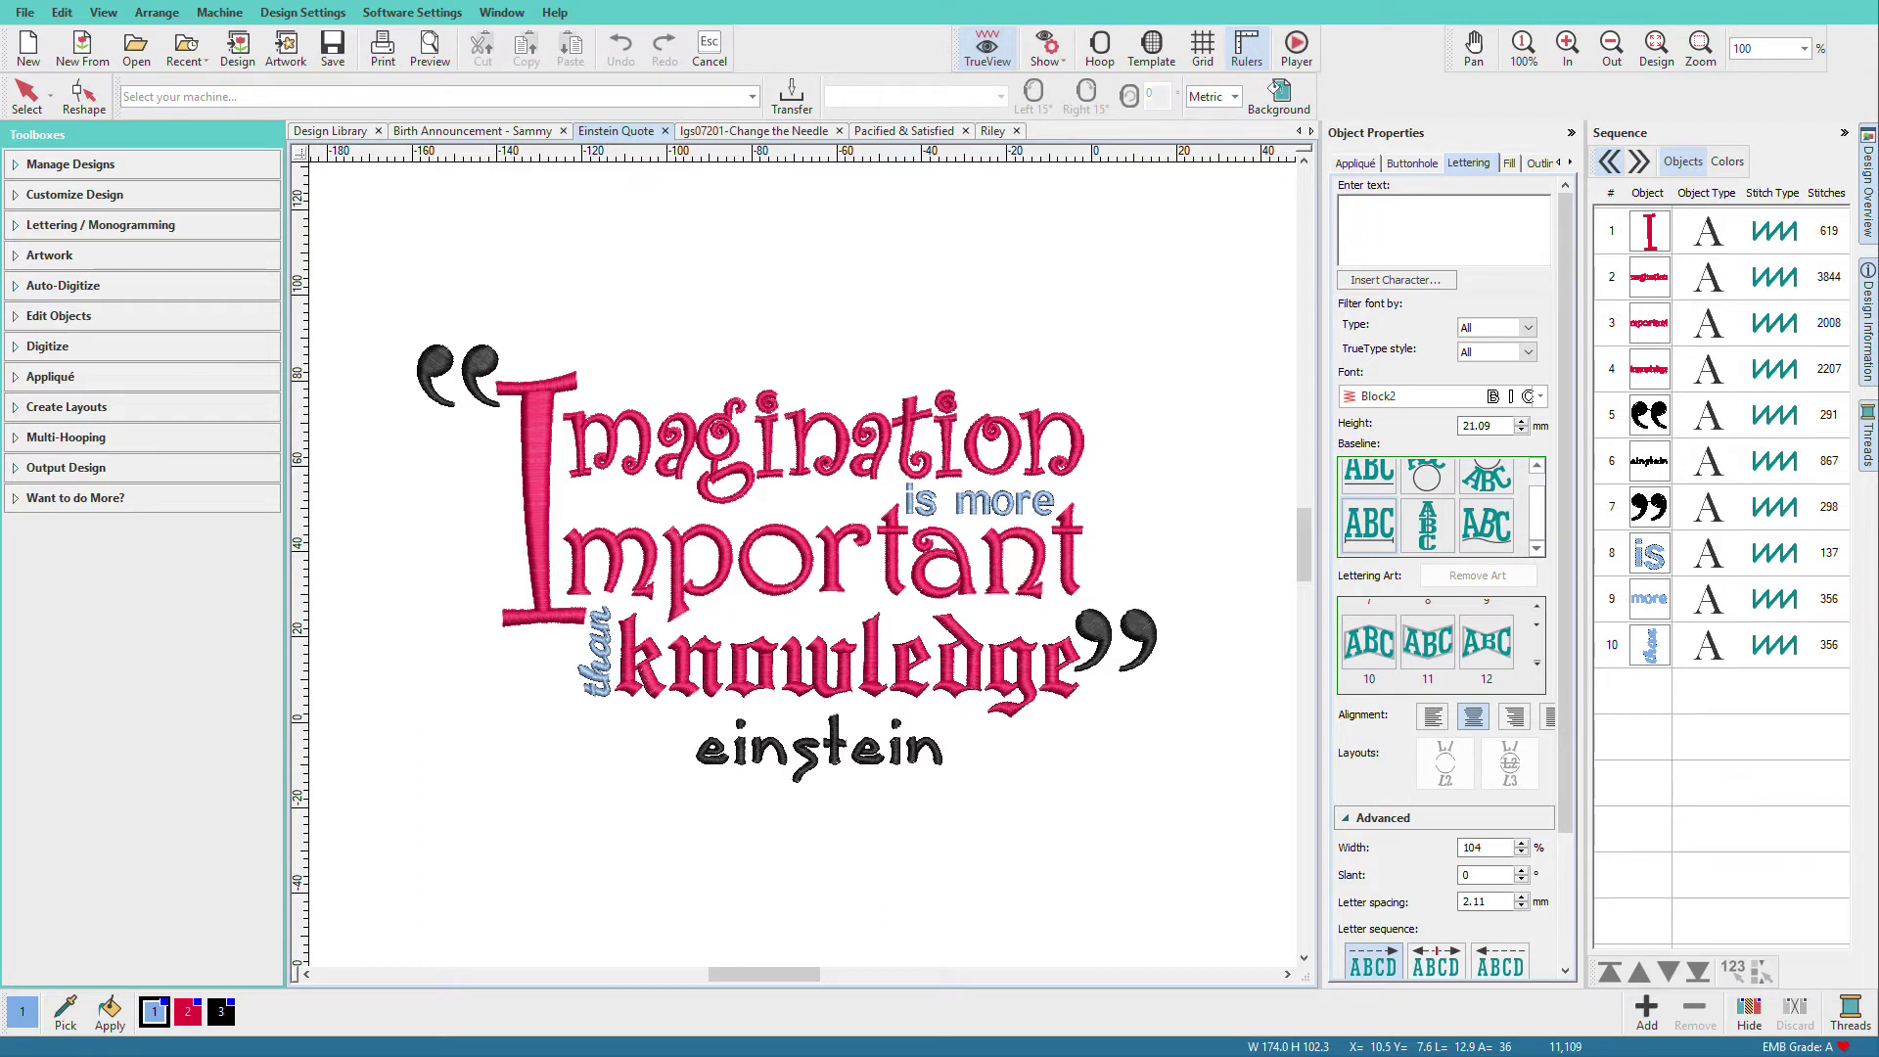
Step: Select the Imagination lettering, Tab to Important, then bring up Birth Announcement - Sammy
scroll(1562, 818, down, 3)
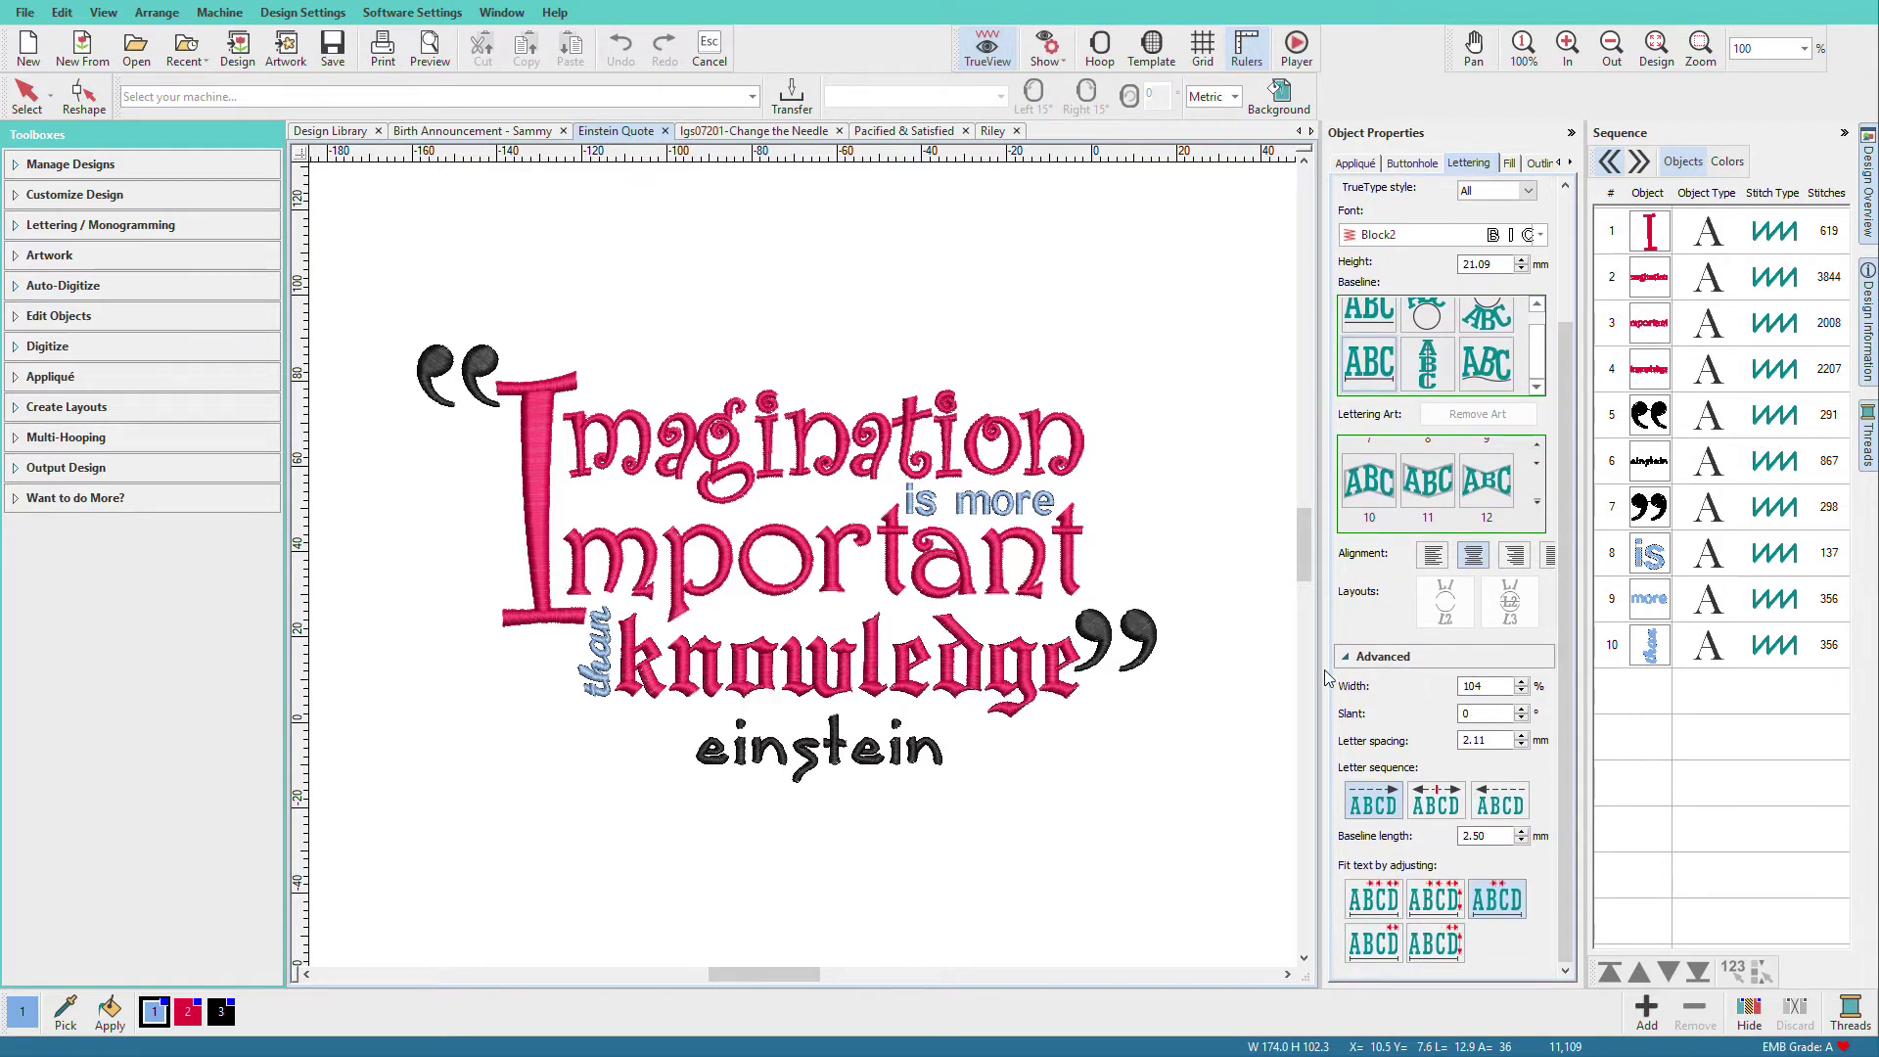
click(1058, 482)
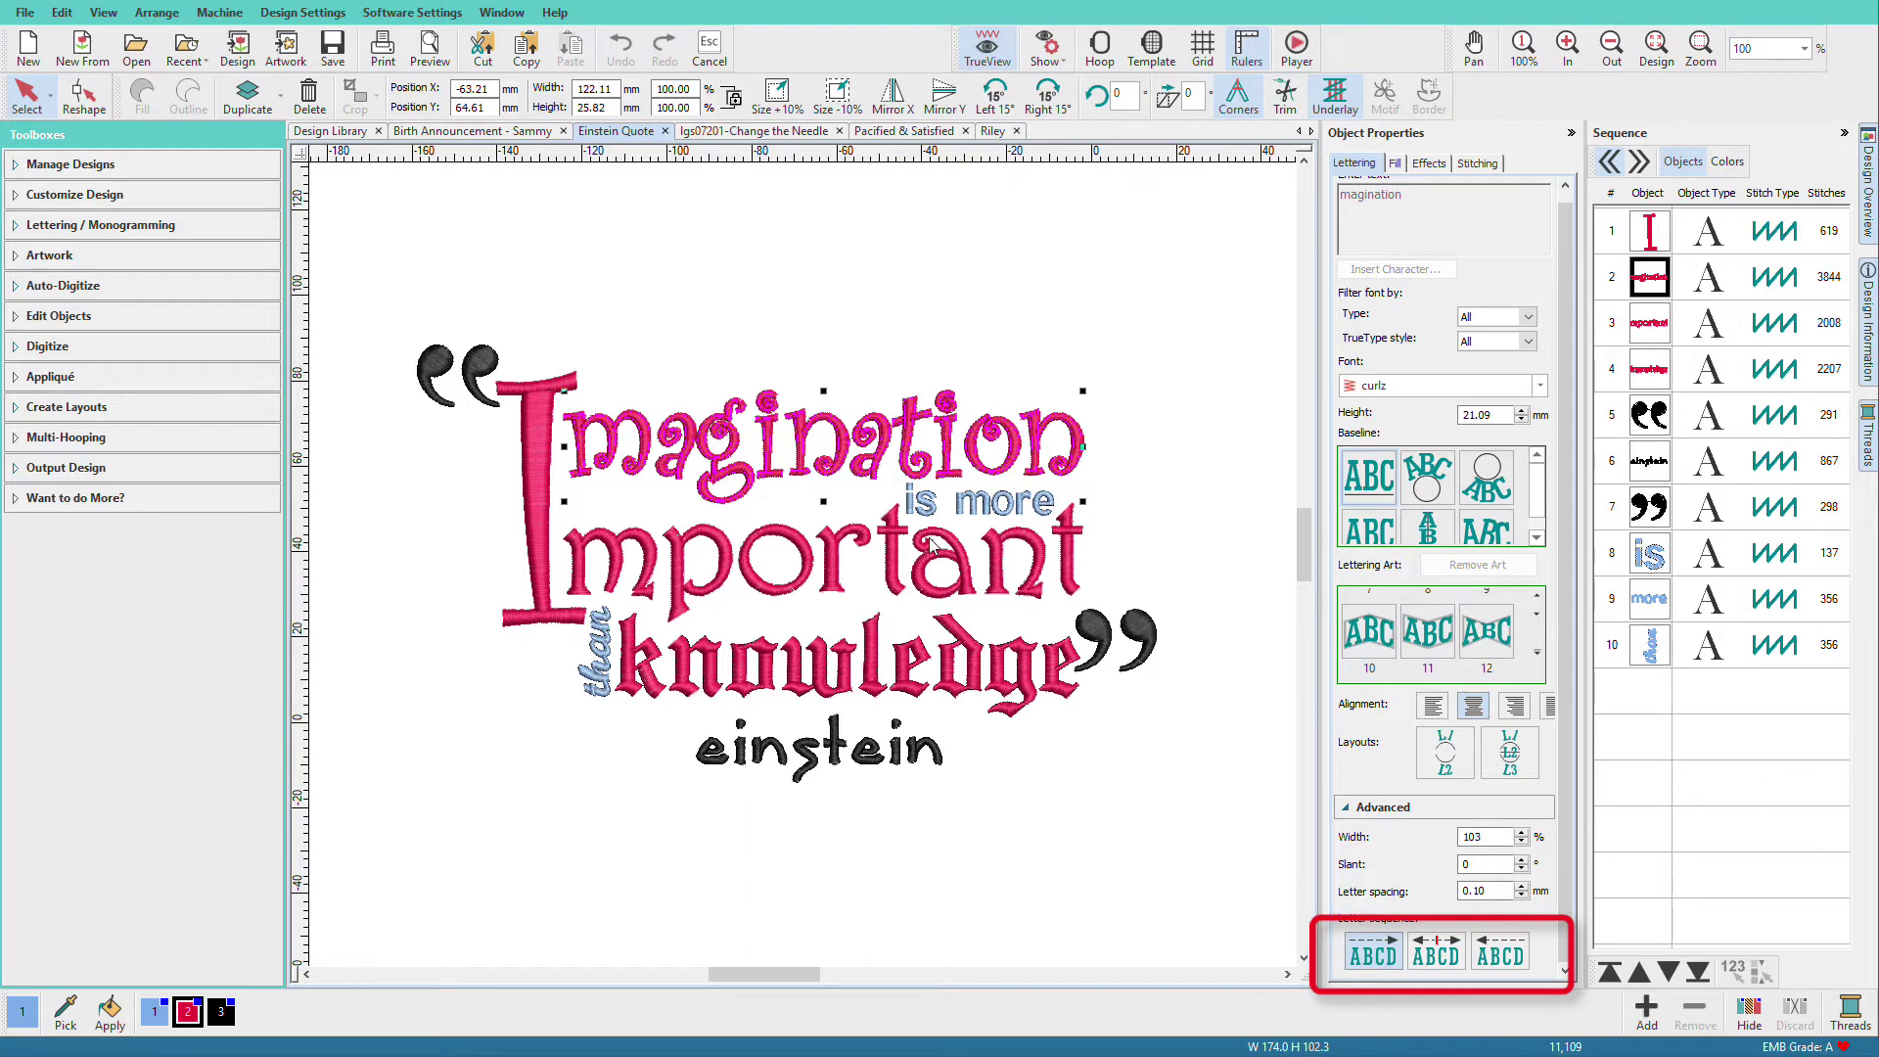
key(Tab)
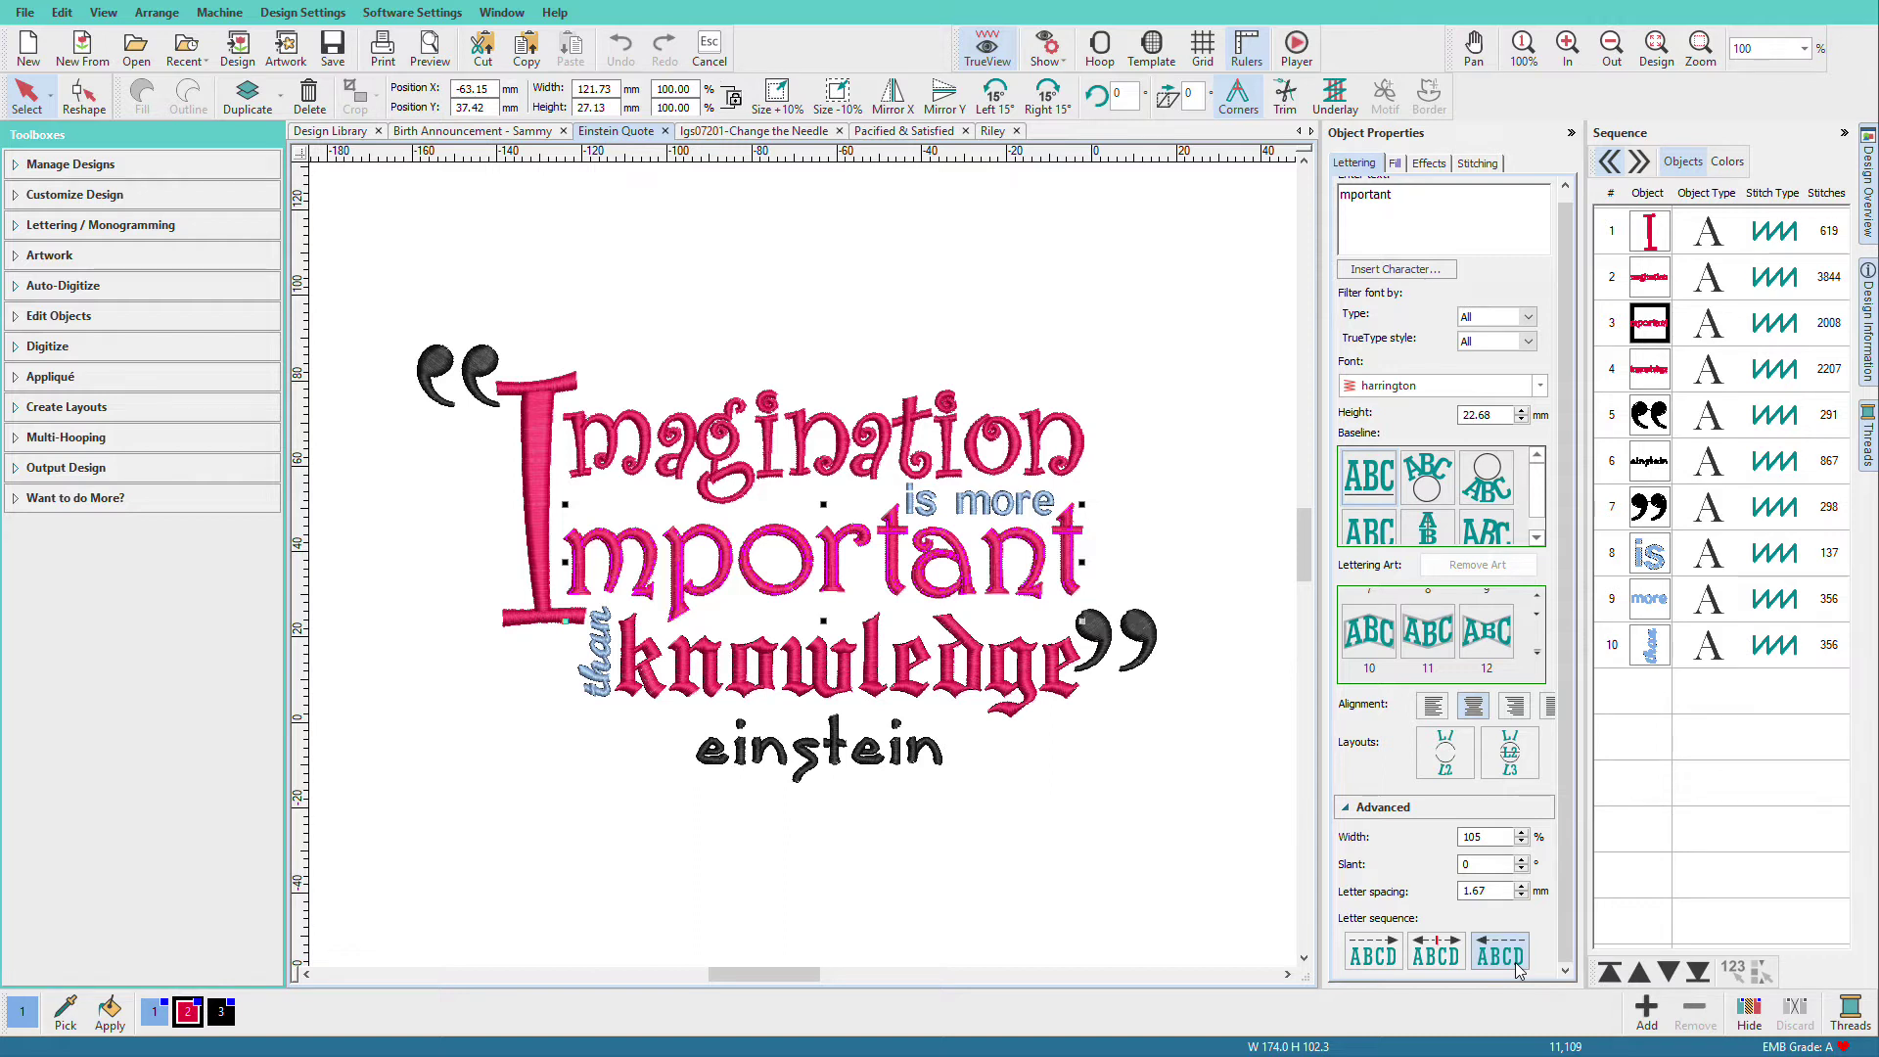
click(465, 131)
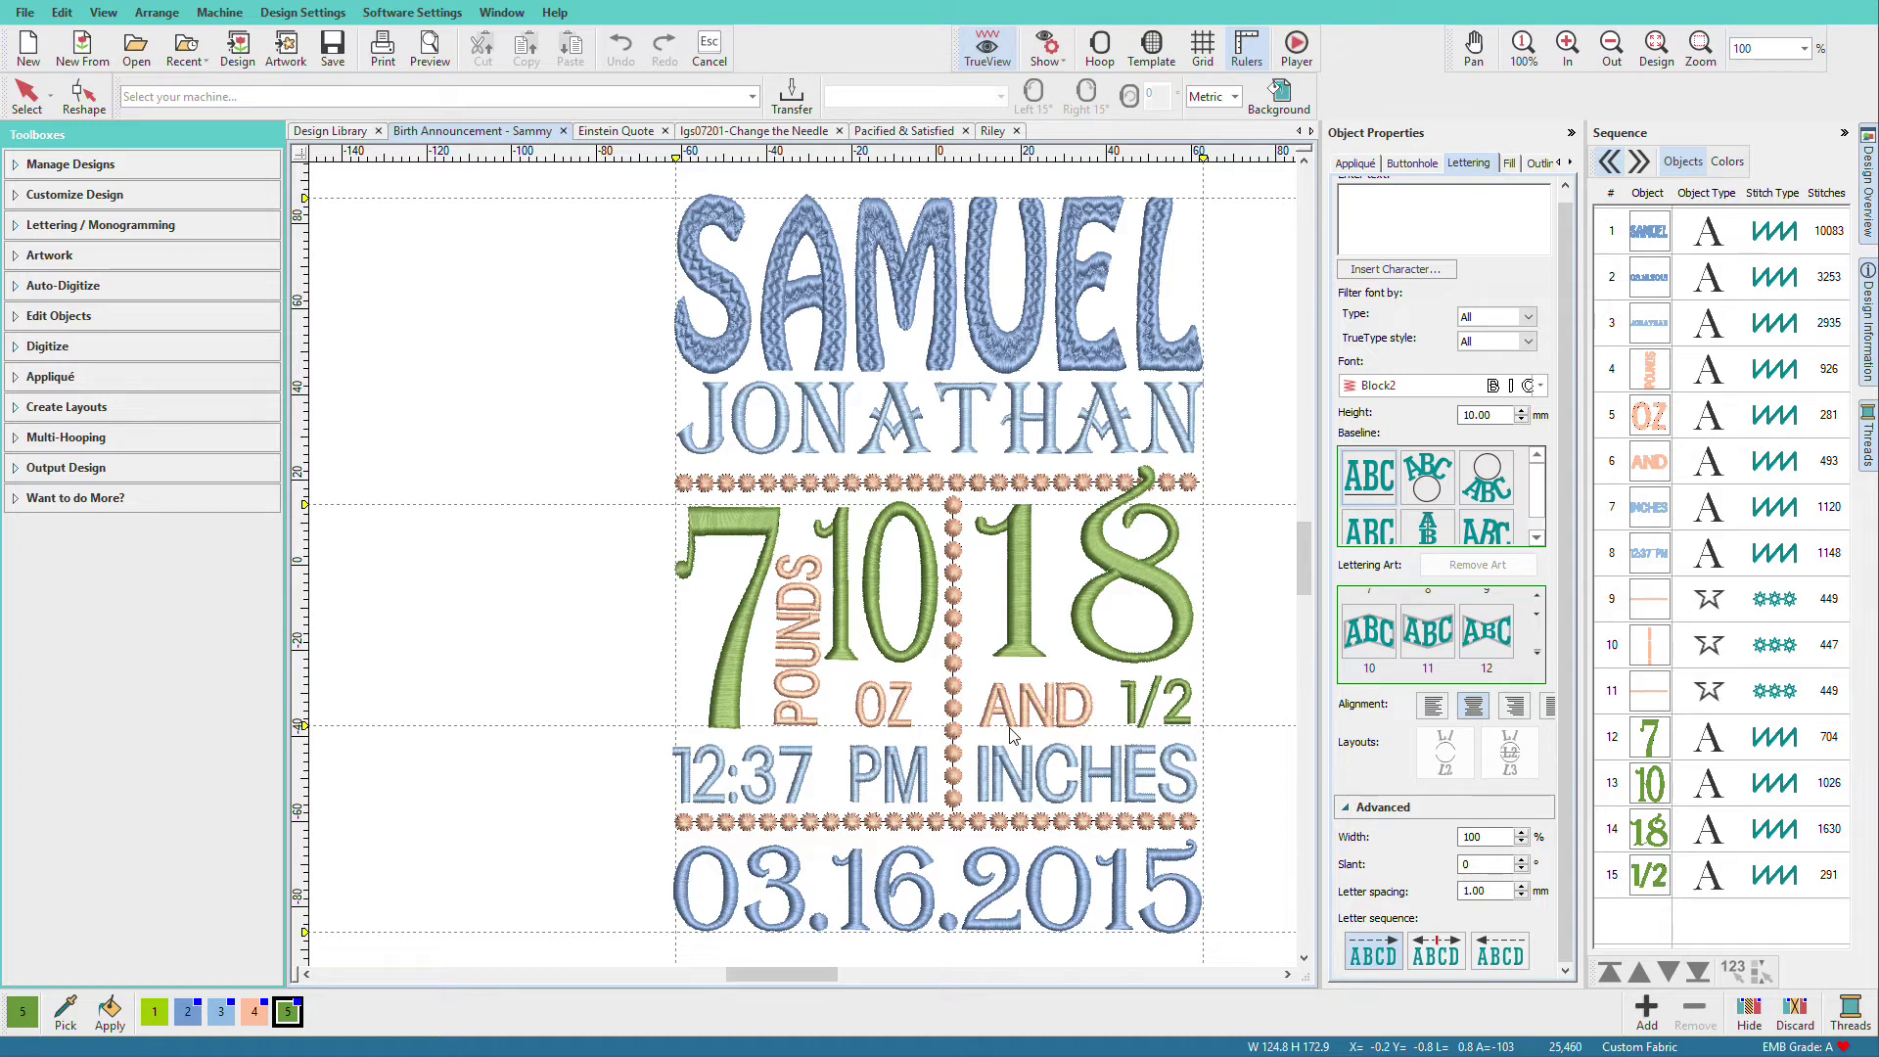
click(1093, 352)
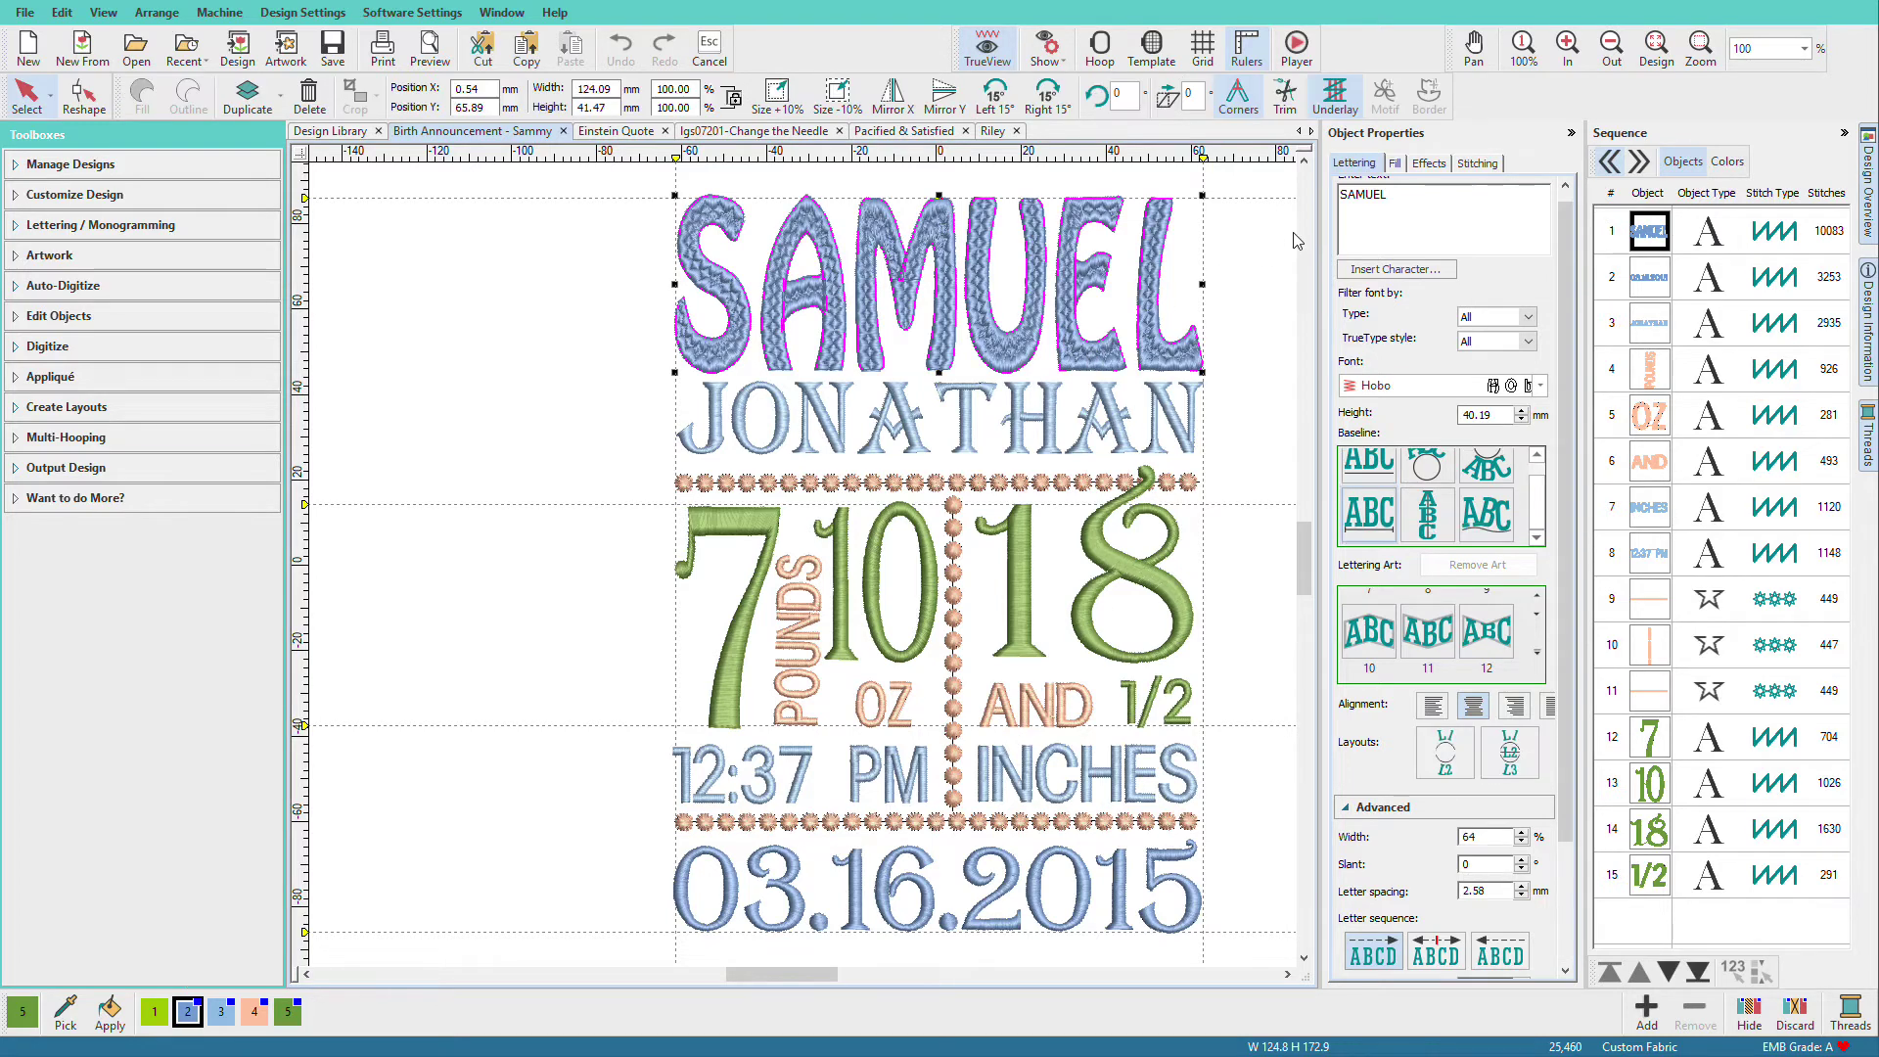
text(Re)
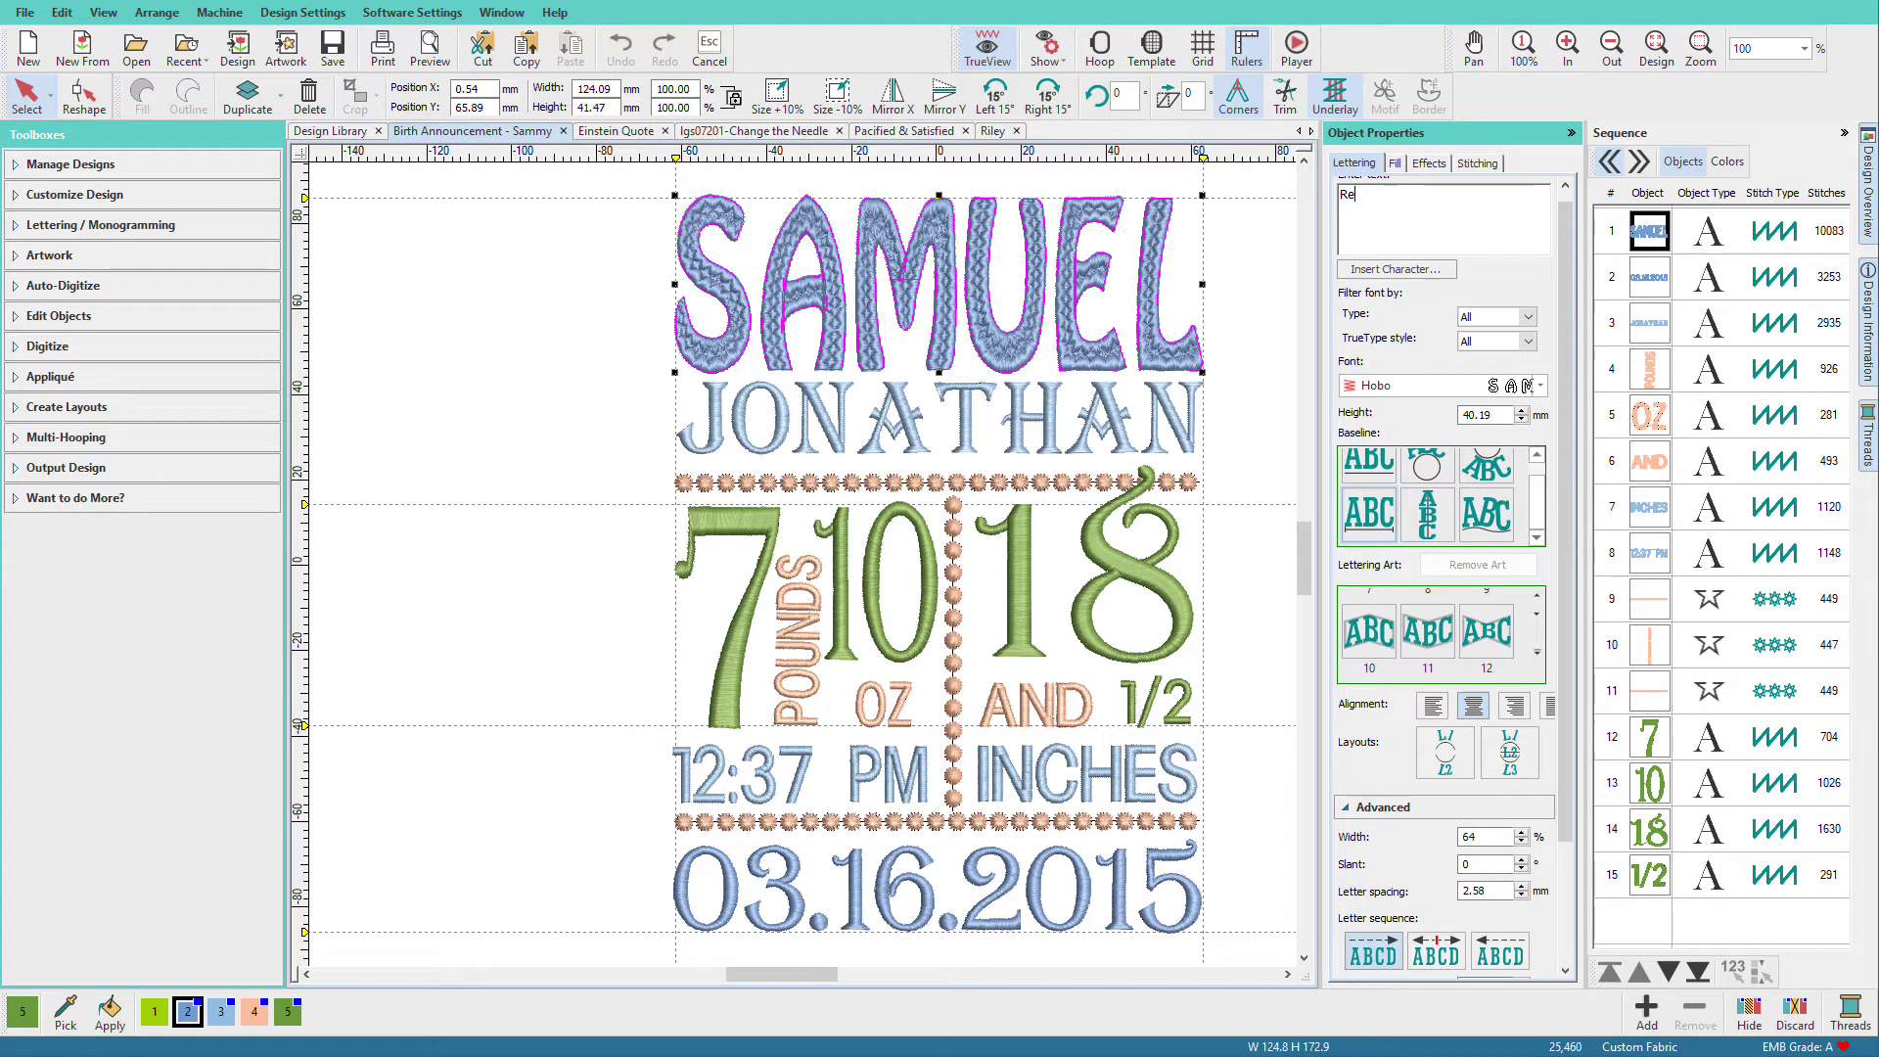
text(beka)
key(Return)
key(BackSpace)
key(BackSpace)
key(BackSpace)
key(BackSpace)
text(EBEKA)
key(Return)
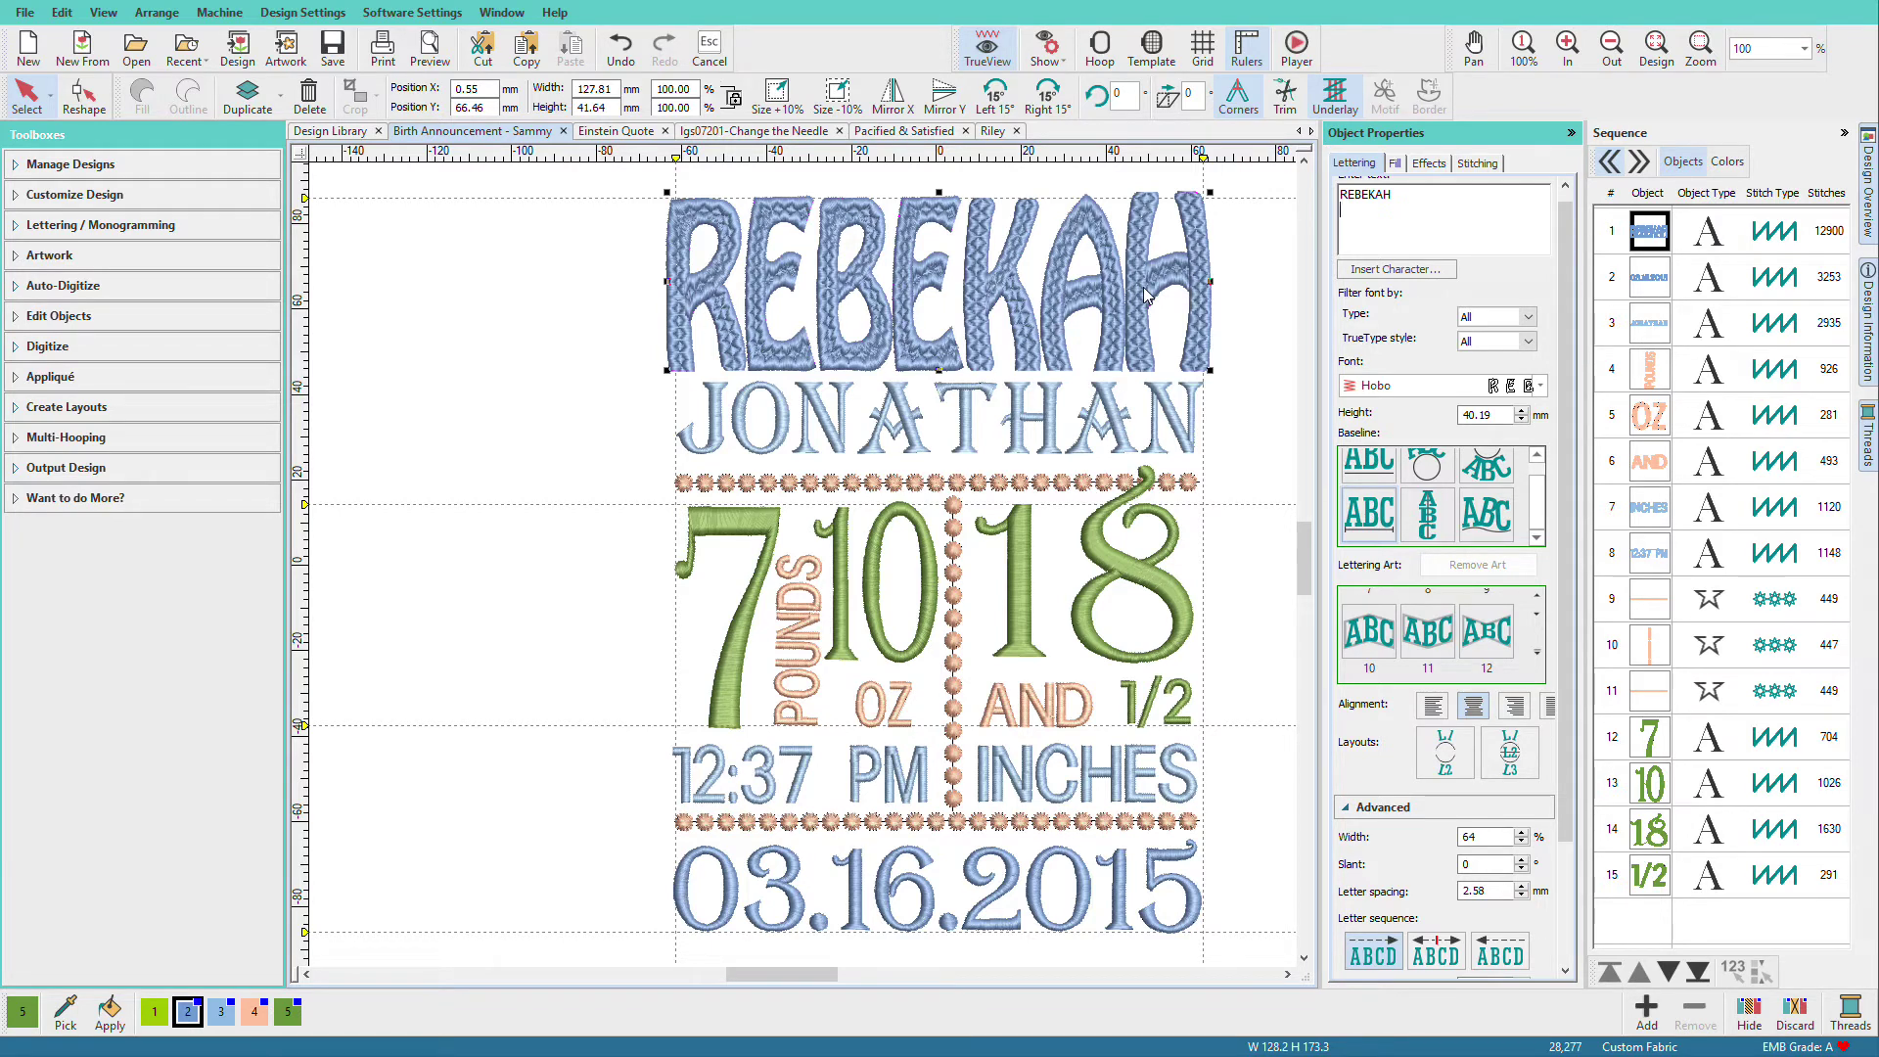
key(ctrl+z)
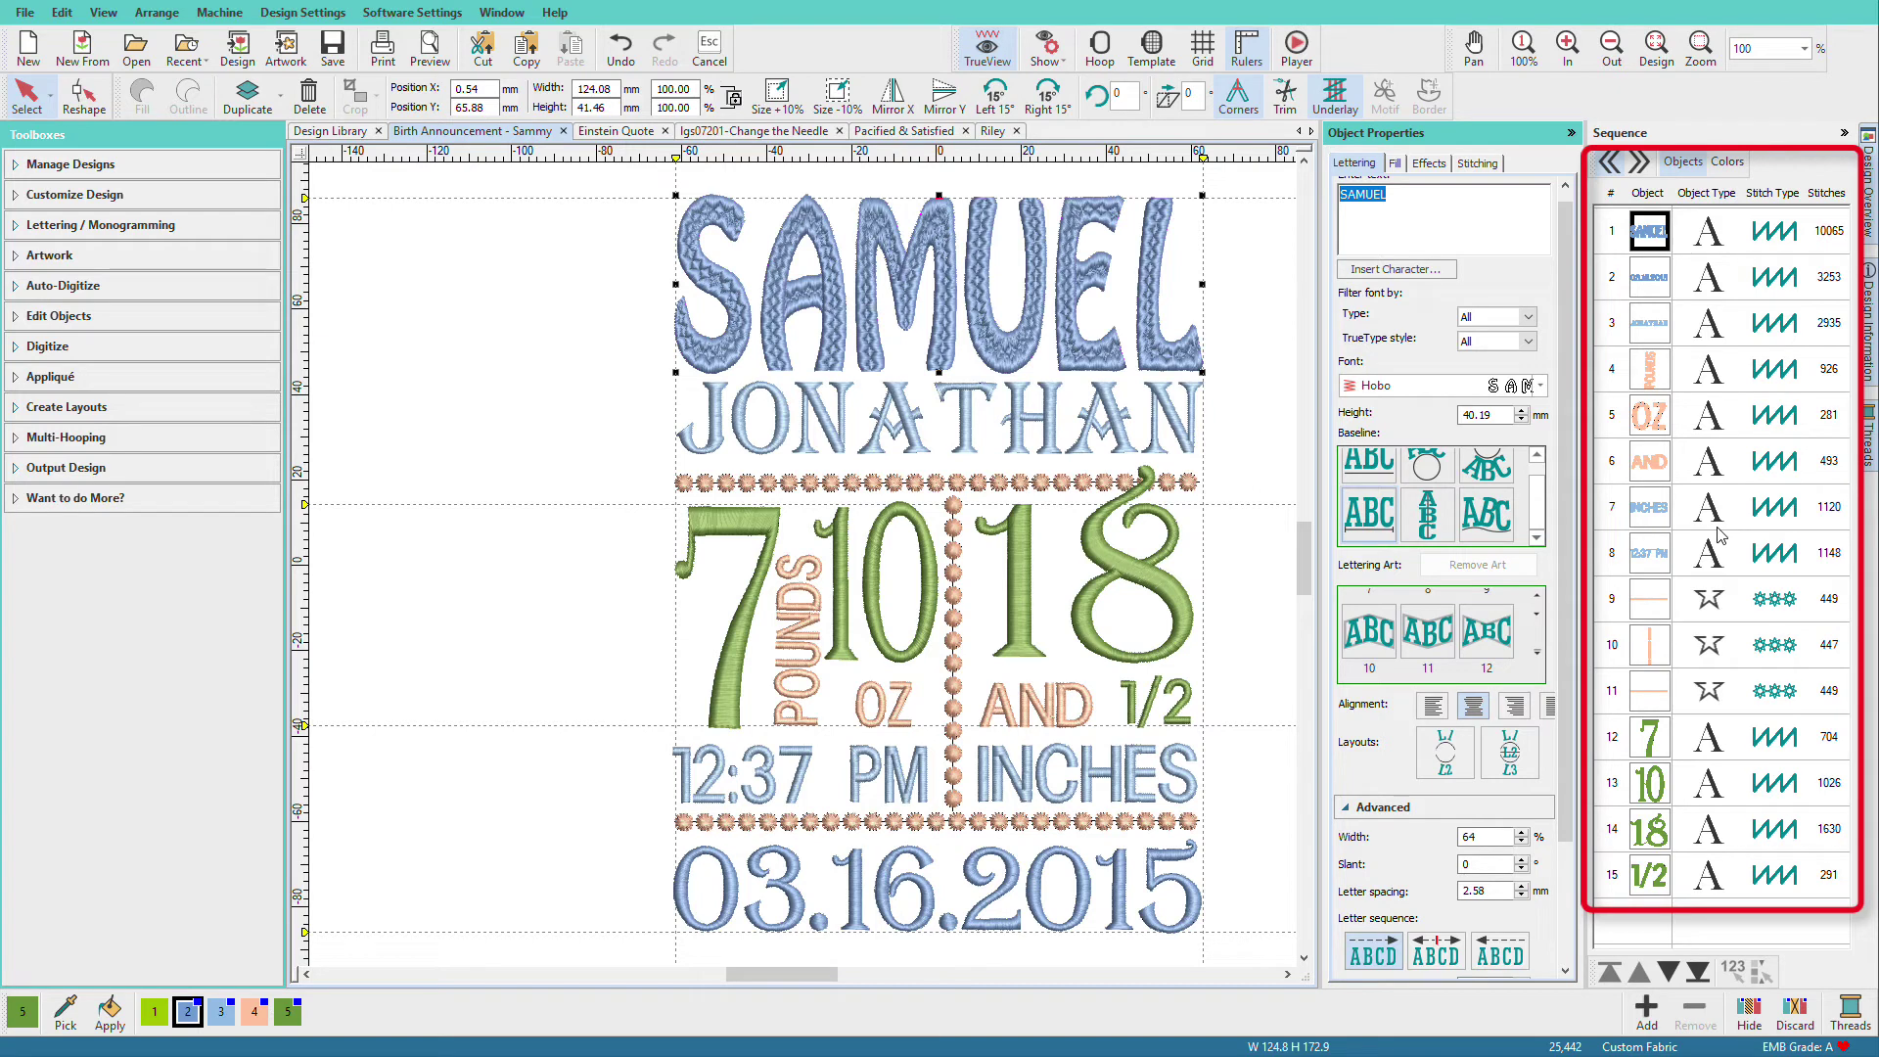
click(902, 131)
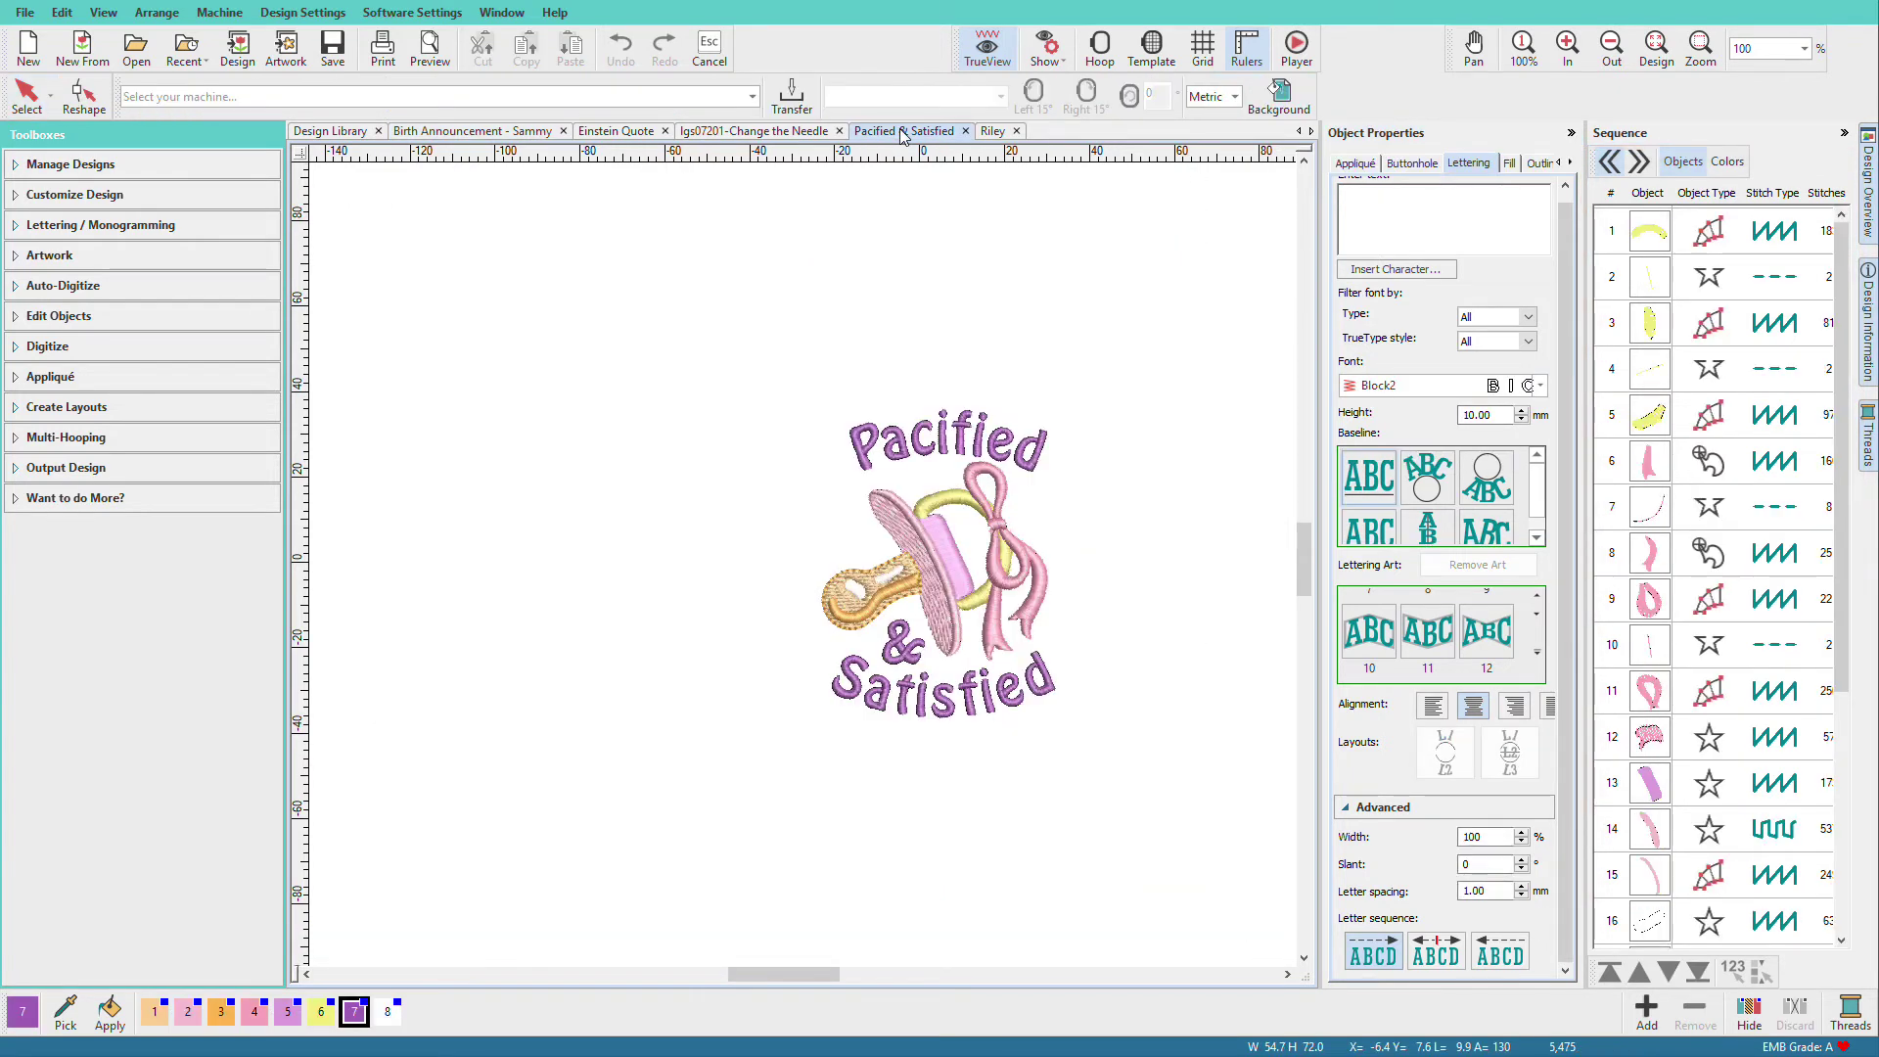
Step: Move the & lettering up-left beside the pacifier handle and recolour it with palette colour 5
key(plus)
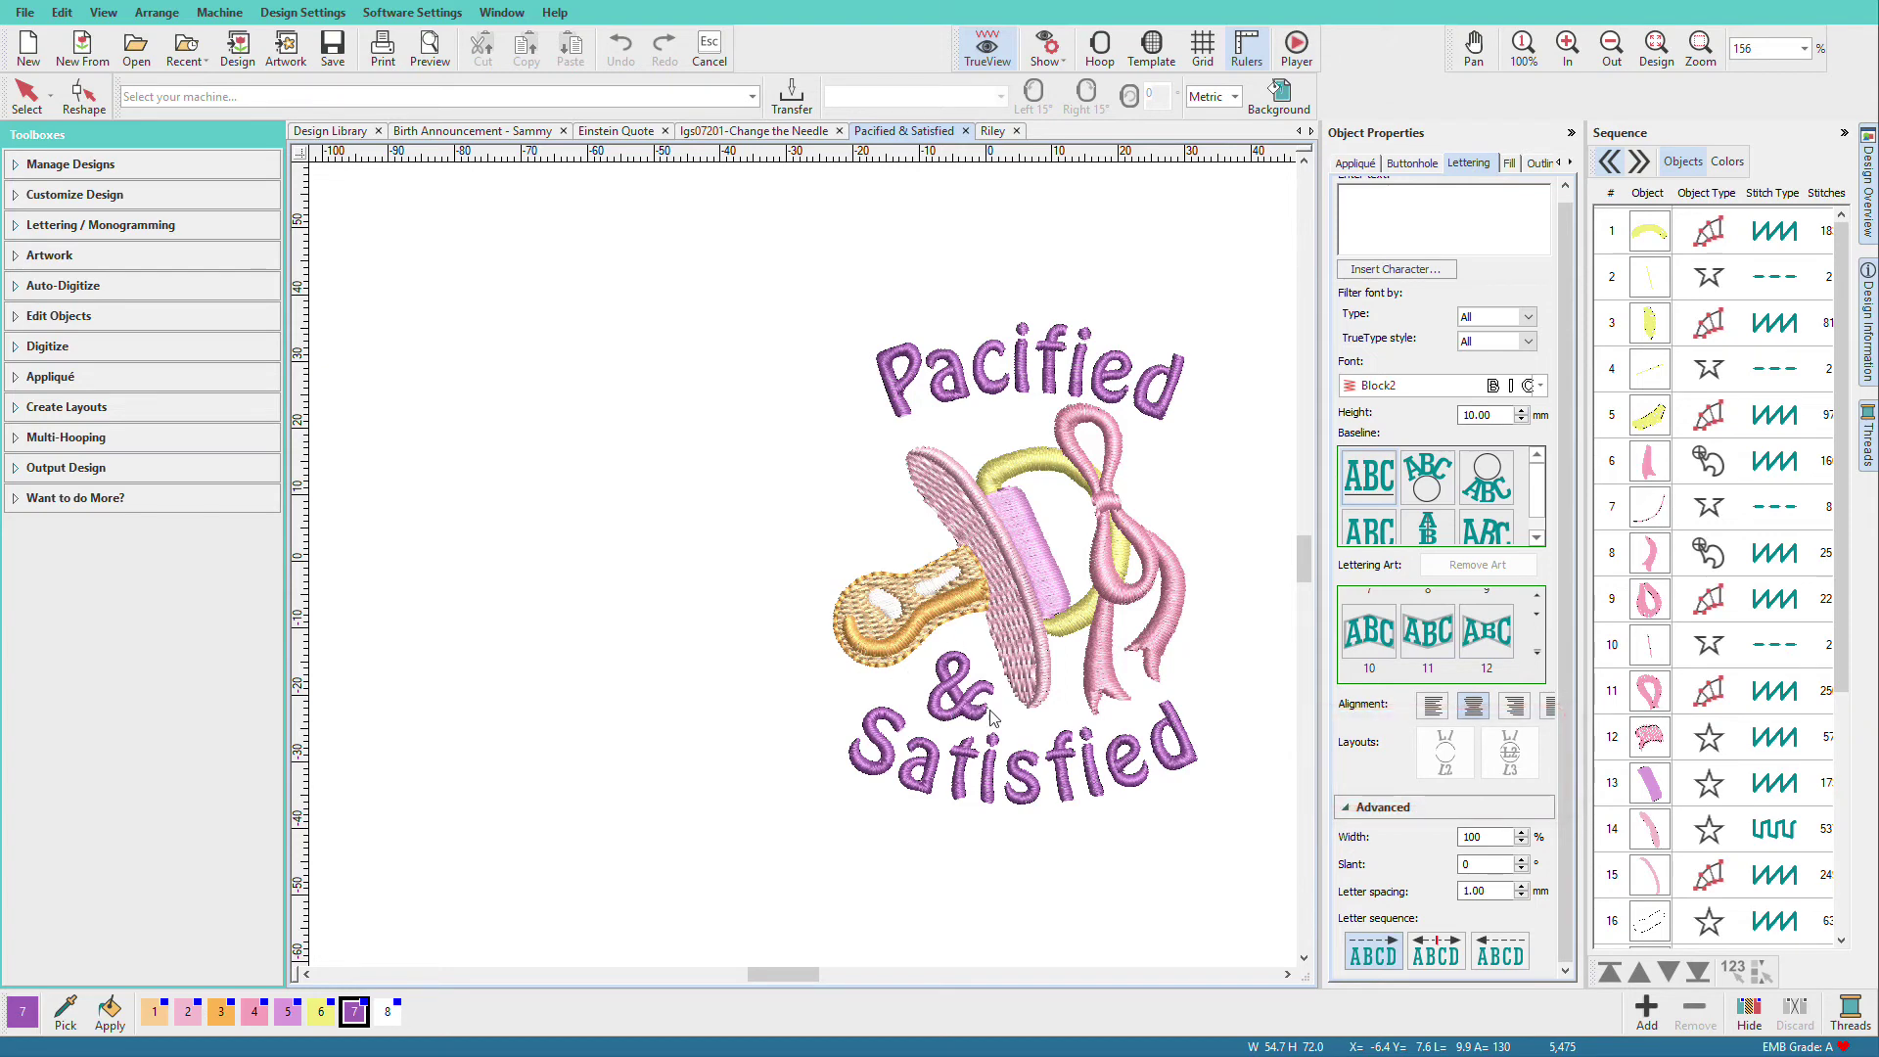
scroll(1820, 861, down, 2)
scroll(1829, 871, down, 1)
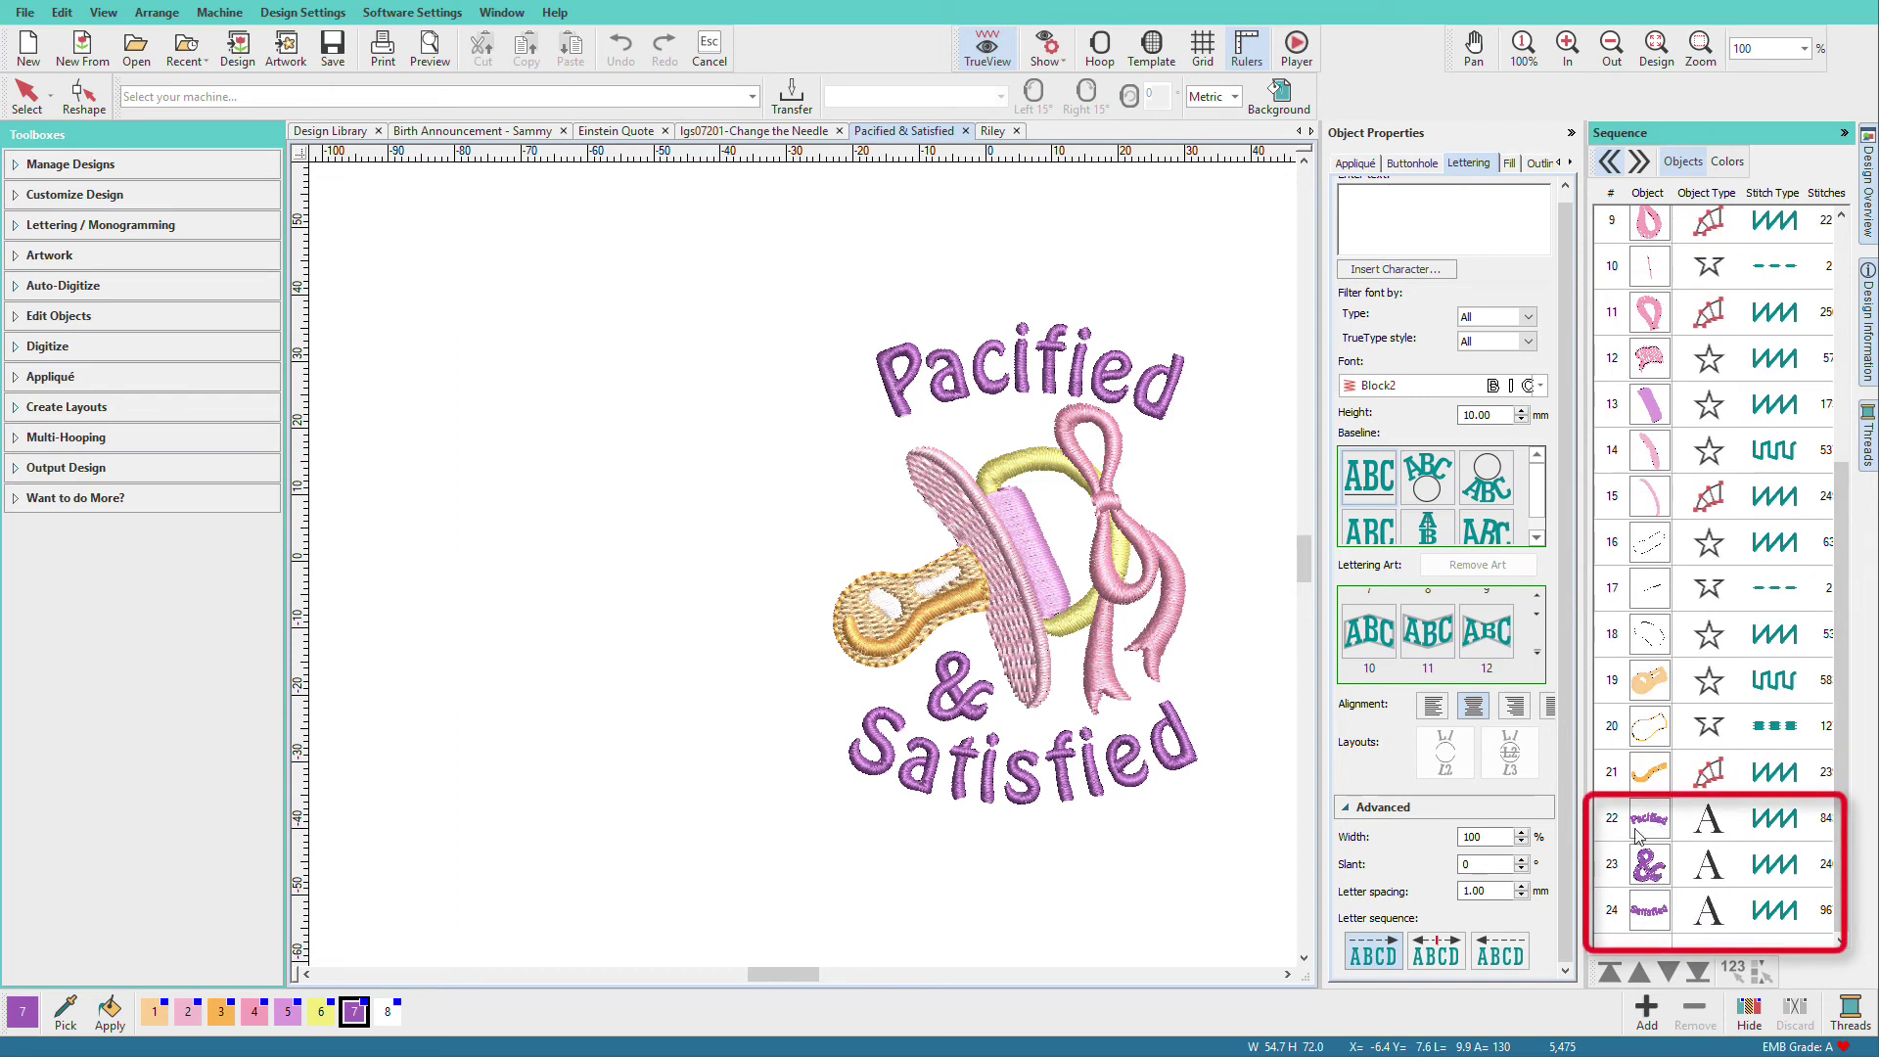
drag(967, 685, 895, 529)
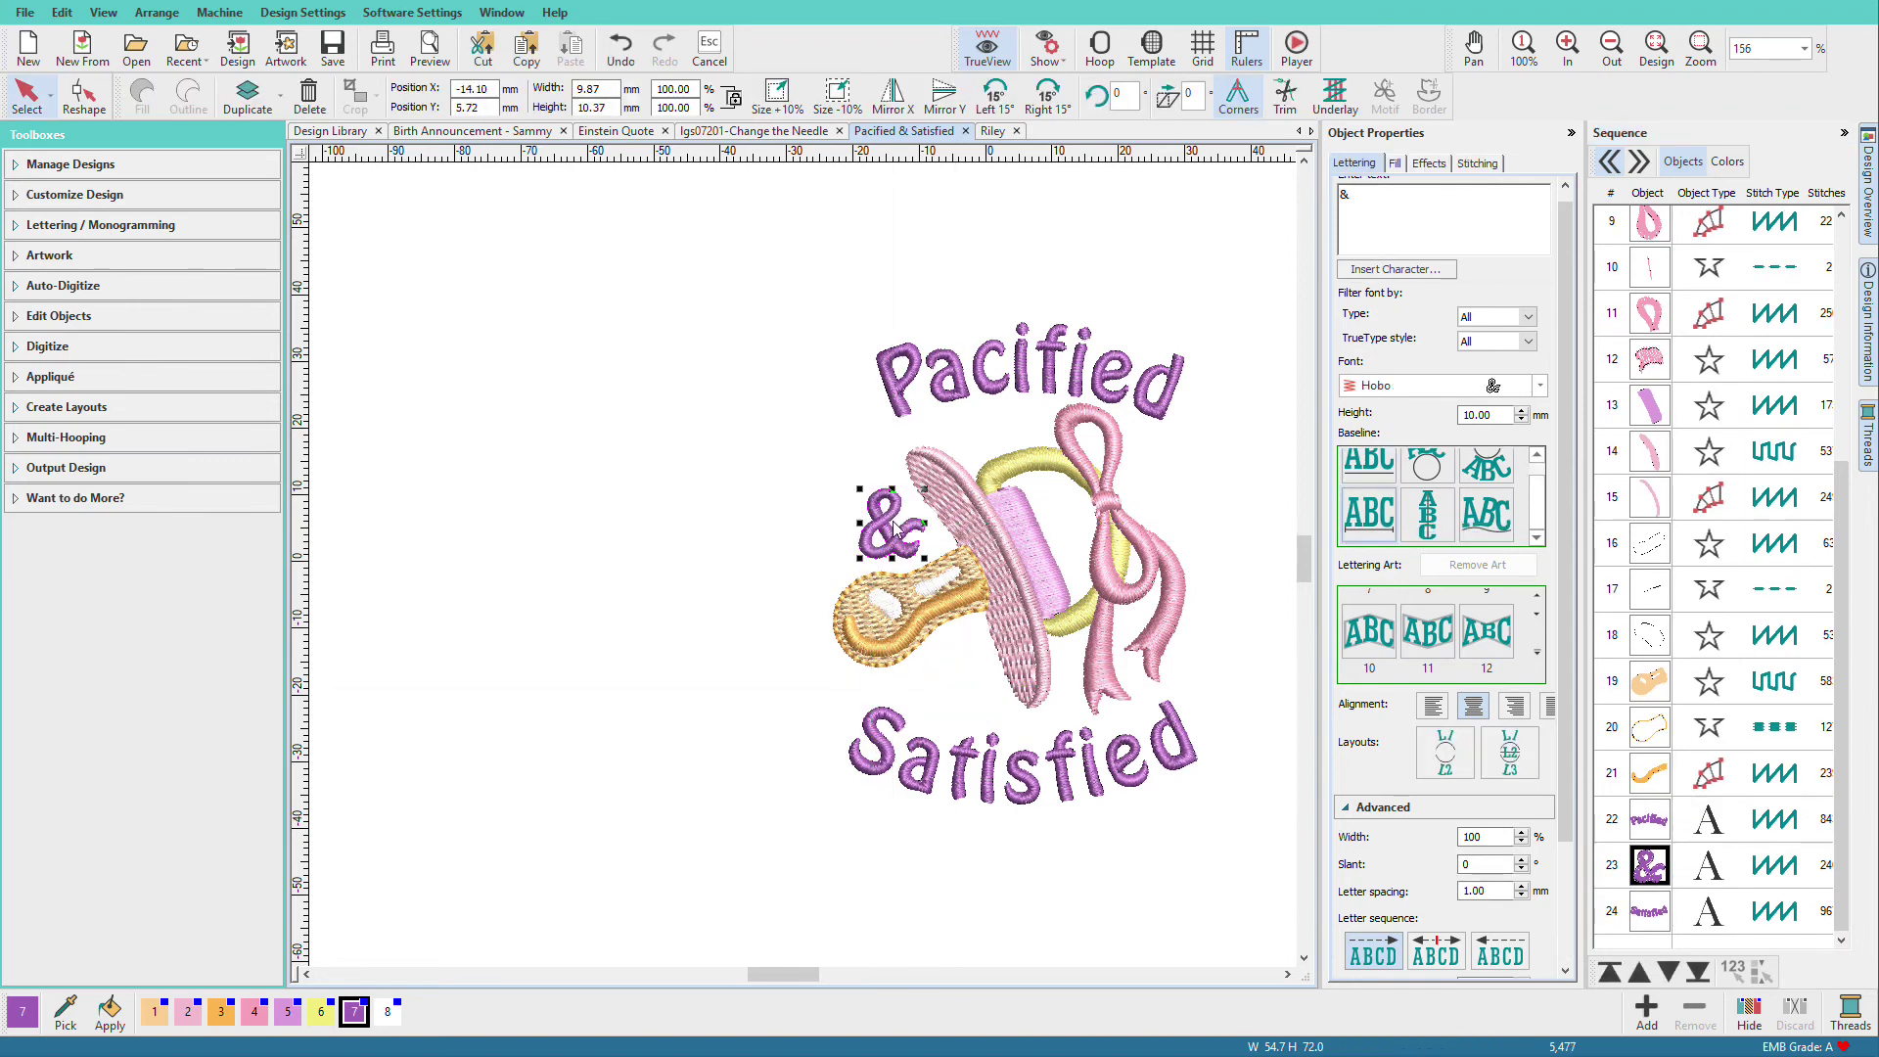
click(286, 1010)
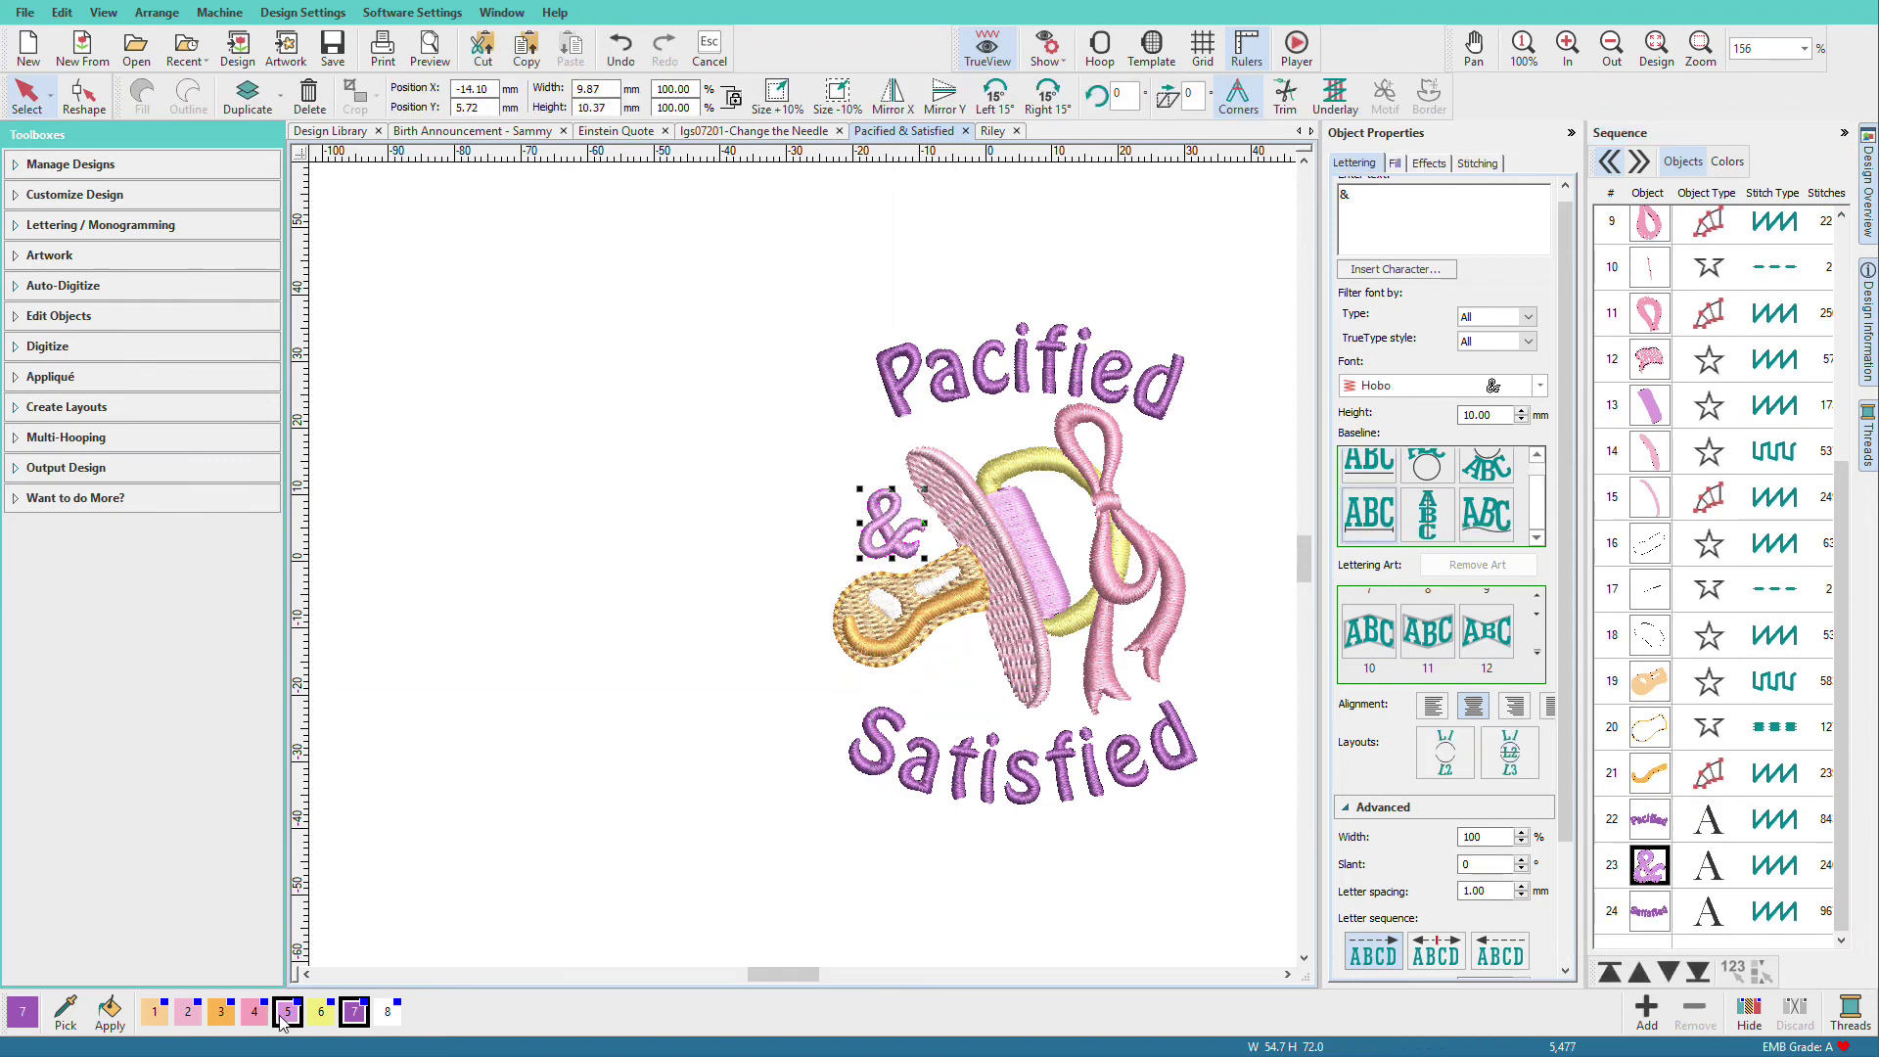